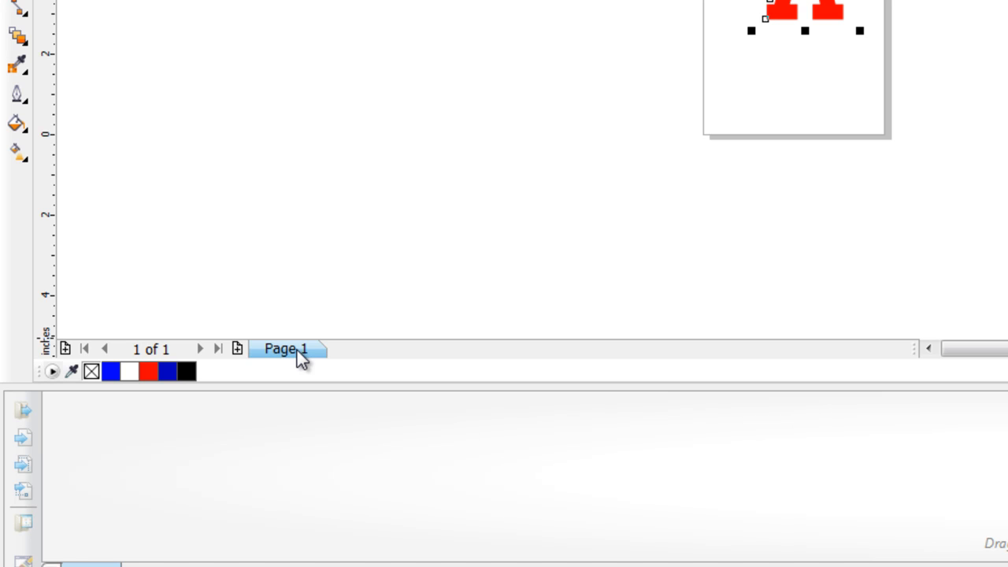
Add two pages after Page 1 for a total of three, and return to Page 1
{"action": "left_click", "coordinate": [237, 349]}
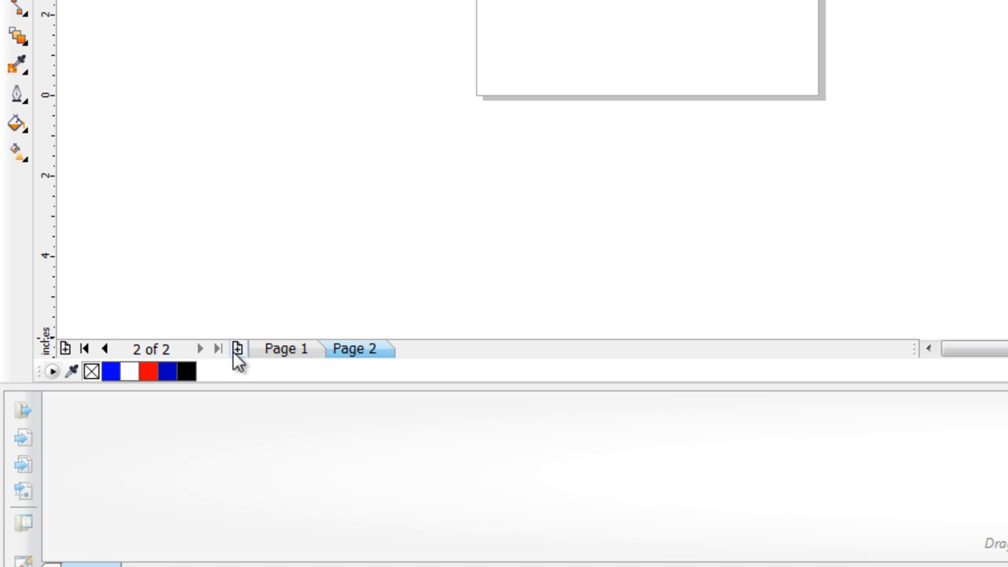
{"action": "left_click", "coordinate": [237, 350]}
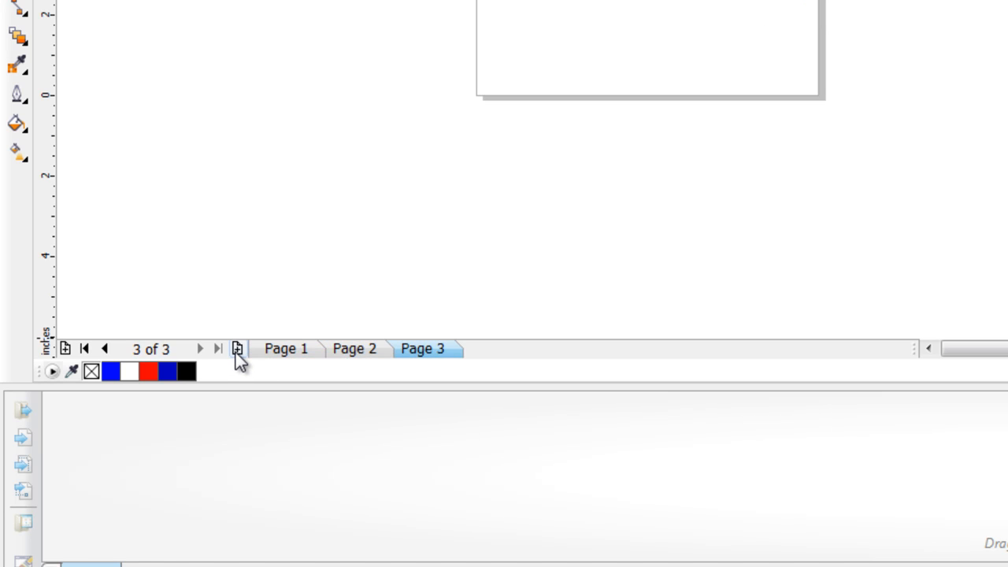
{"action": "left_click", "coordinate": [282, 351]}
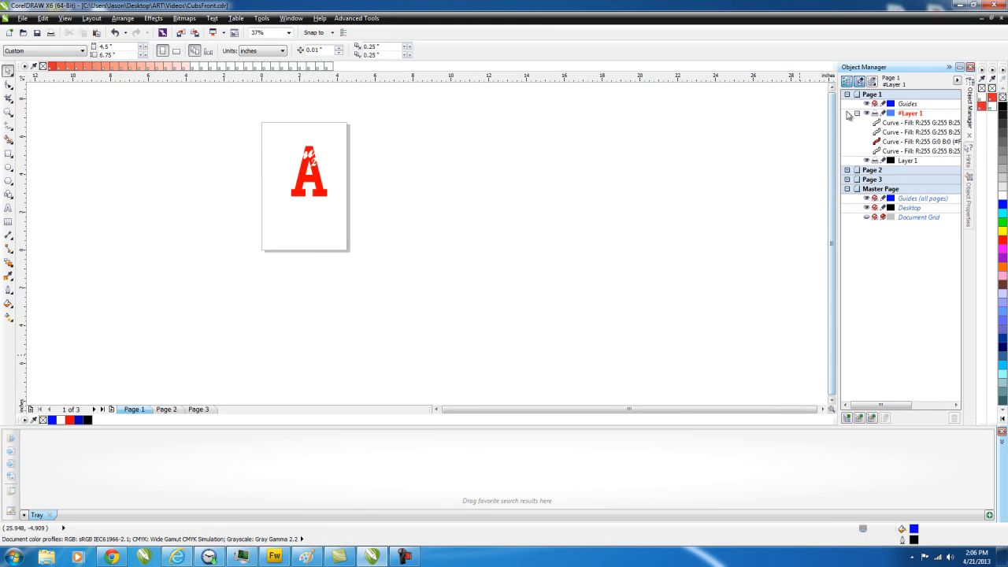
Select all the letter A artwork on Page 1 and set its width to 10 inches, keeping the proportions
{"action": "scroll", "coordinate": [832, 88], "scroll_direction": "up", "scroll_amount": 2}
{"action": "left_click_drag", "start_coordinate": [477, 117], "coordinate": [199, 356]}
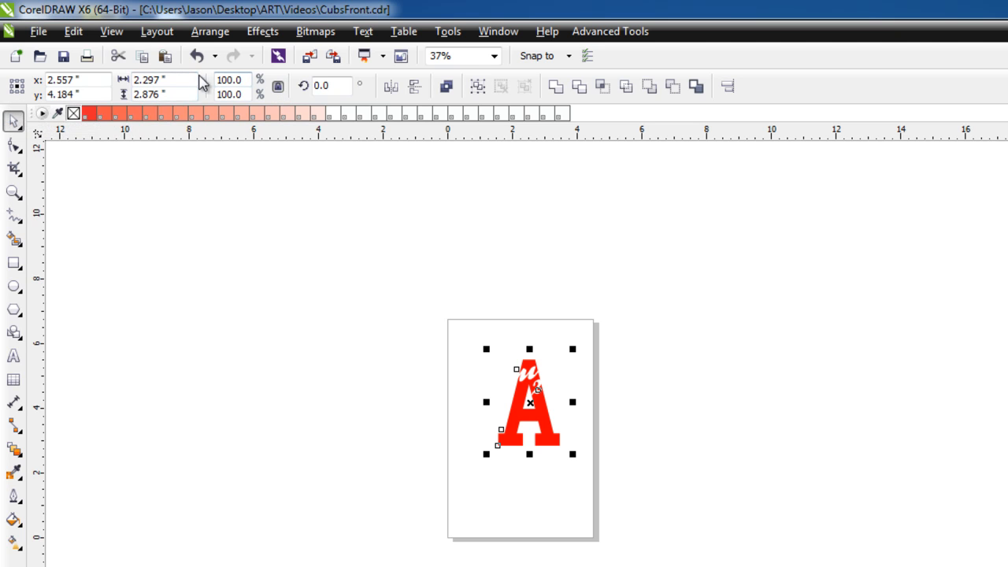
{"action": "left_click_drag", "start_coordinate": [185, 82], "coordinate": [88, 82]}
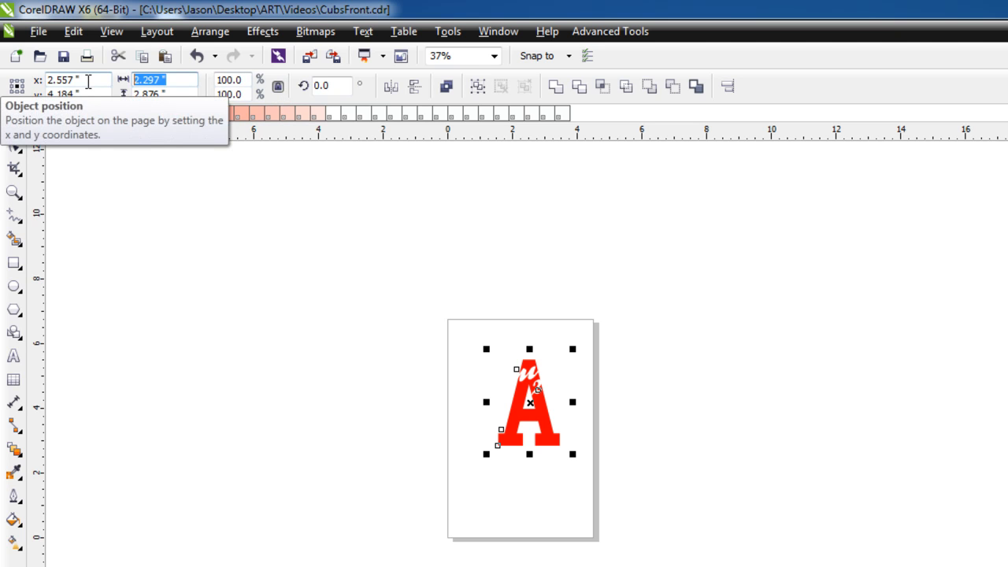
{"action": "type", "text": "10"}
{"action": "key", "text": "Return"}
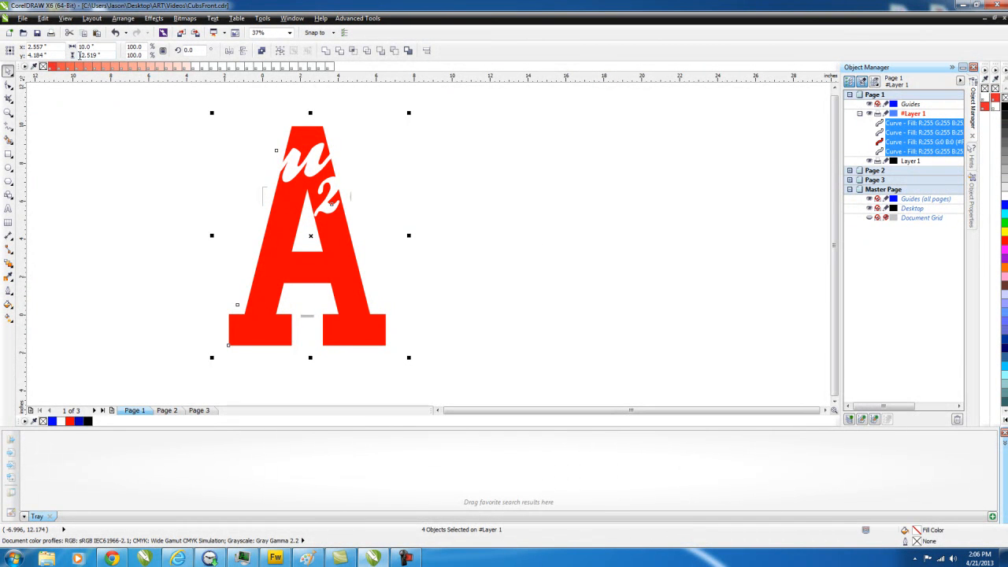
Group the four curves that make up the letter A artwork
{"action": "left_click_drag", "start_coordinate": [835, 272], "coordinate": [836, 268]}
{"action": "scroll", "coordinate": [490, 247], "scroll_direction": "down", "scroll_amount": 2}
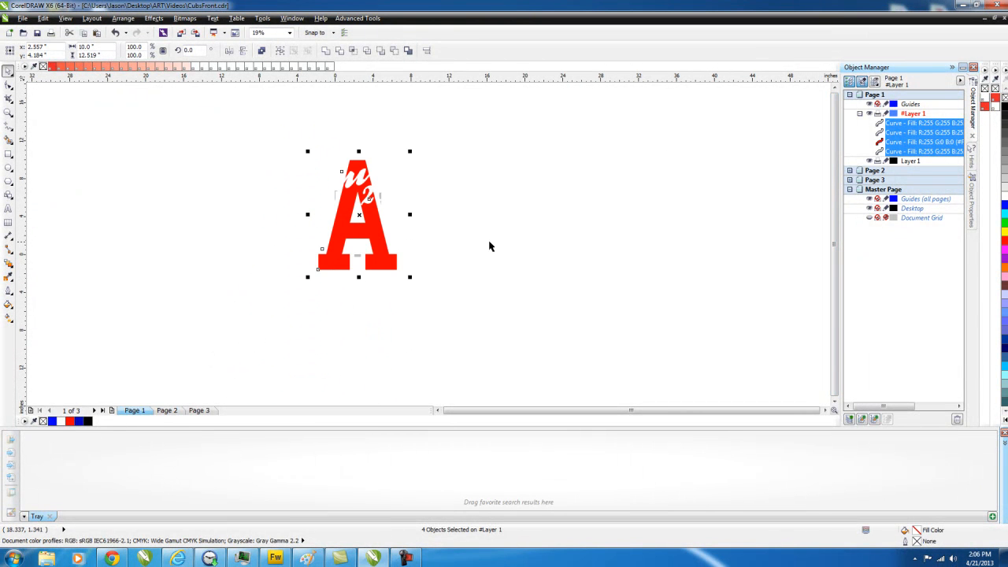
{"action": "left_click_drag", "start_coordinate": [575, 107], "coordinate": [187, 357]}
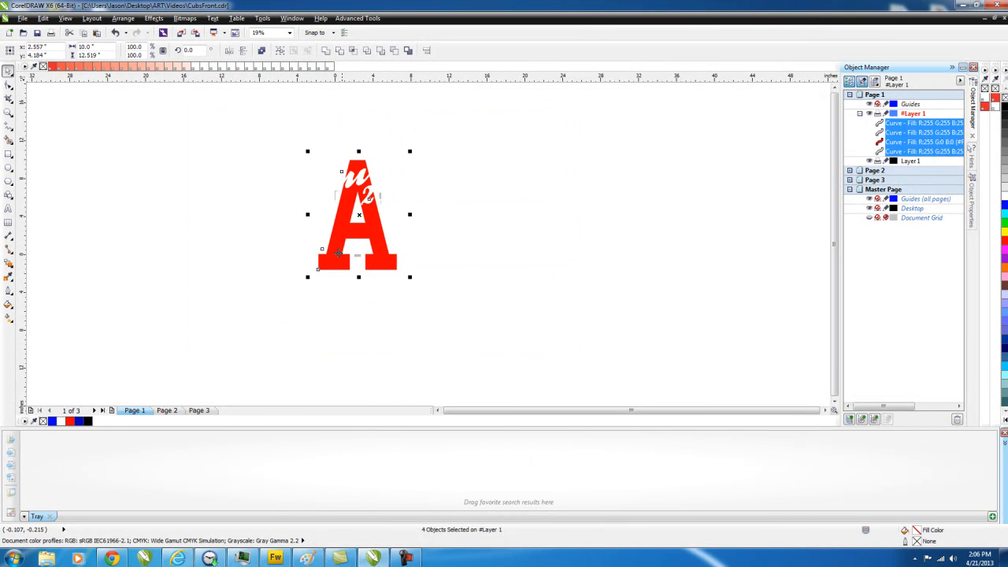
{"action": "right_click", "coordinate": [373, 230]}
{"action": "left_click", "coordinate": [399, 286]}
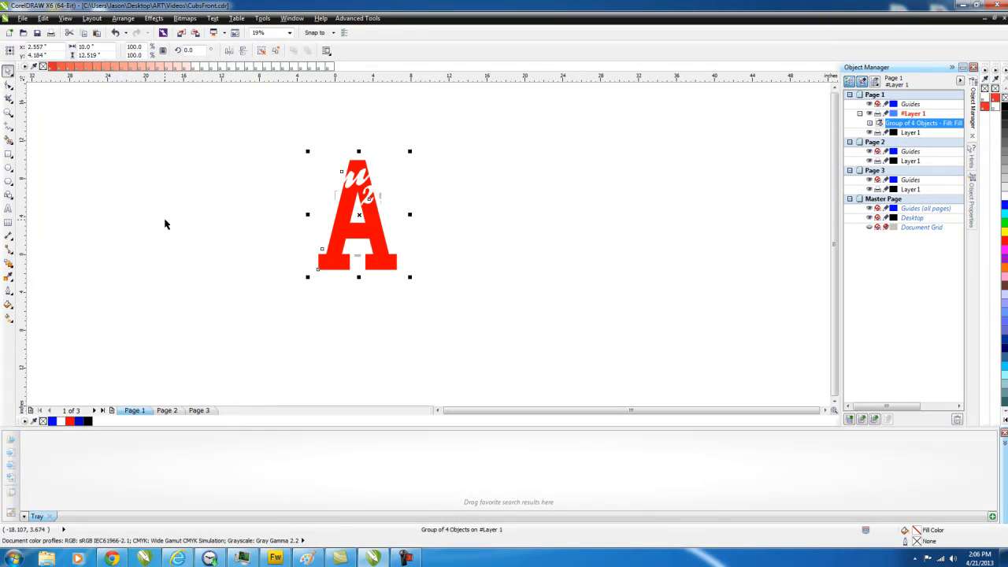
Add a plus sign as 24 pt Arial artistic text just above the letter A
{"action": "left_click", "coordinate": [45, 213]}
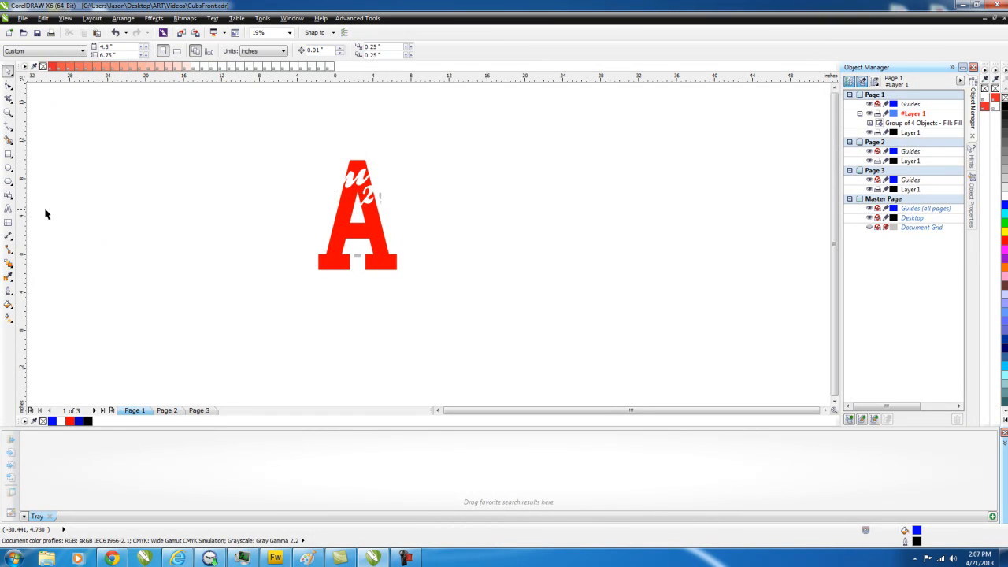
{"action": "left_click", "coordinate": [8, 210]}
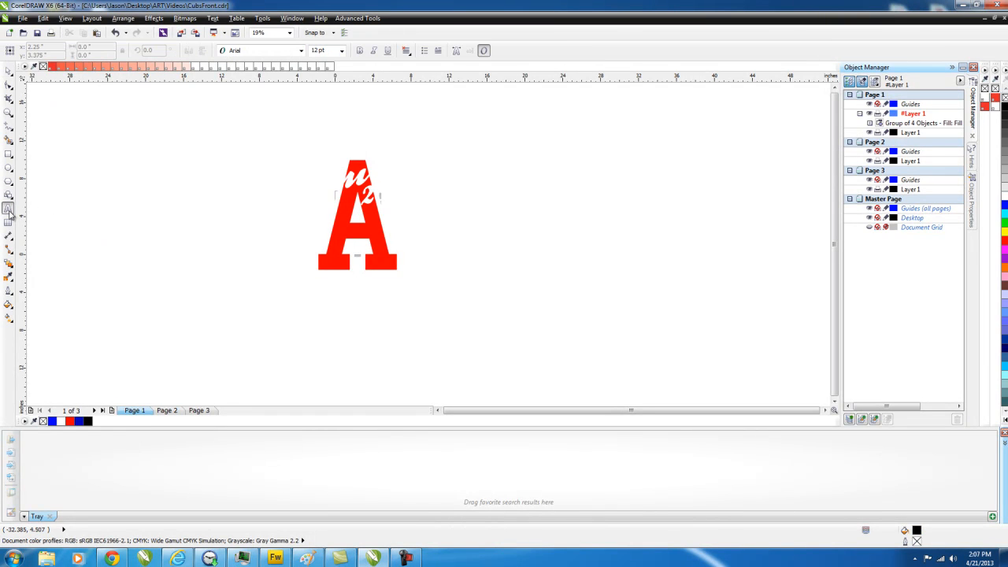
{"action": "left_click", "coordinate": [355, 139]}
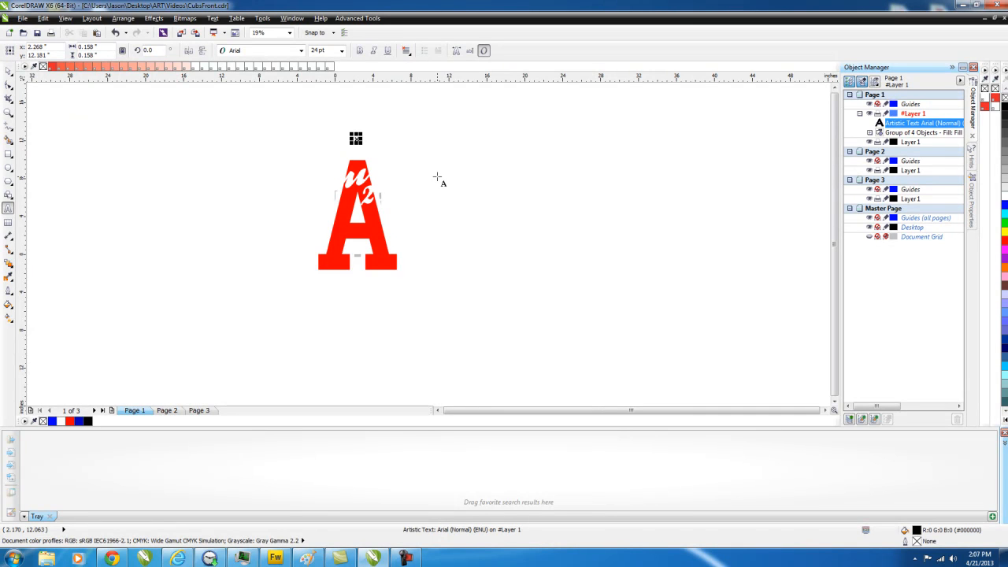
{"action": "scroll", "coordinate": [358, 139], "scroll_direction": "up", "scroll_amount": 3}
{"action": "scroll", "coordinate": [405, 143], "scroll_direction": "up", "scroll_amount": 2}
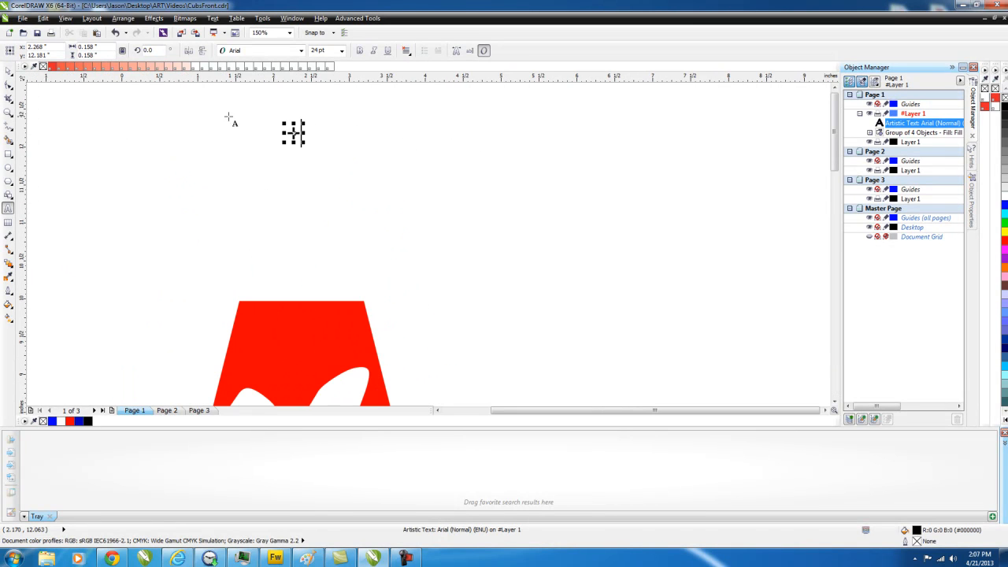
Convert the plus sign text above the letter A to curves
{"action": "left_click", "coordinate": [11, 73]}
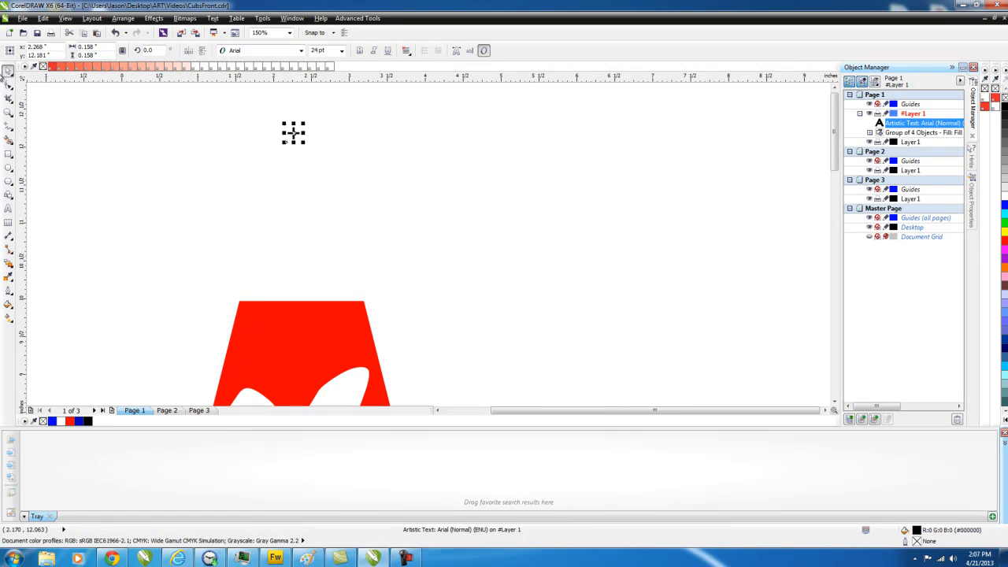
{"action": "left_click_drag", "start_coordinate": [323, 126], "coordinate": [232, 189]}
{"action": "right_click", "coordinate": [294, 134]}
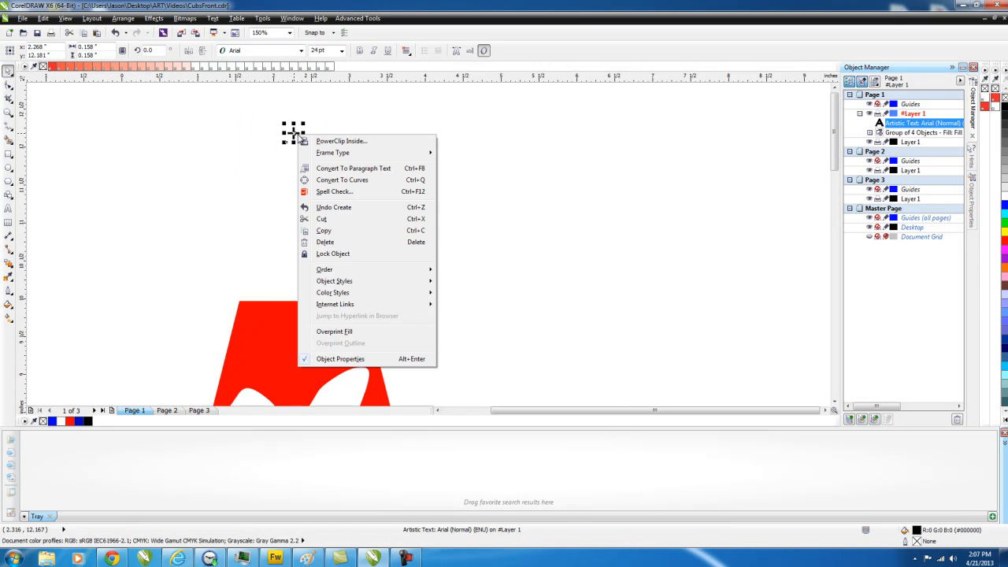
{"action": "left_click", "coordinate": [339, 181]}
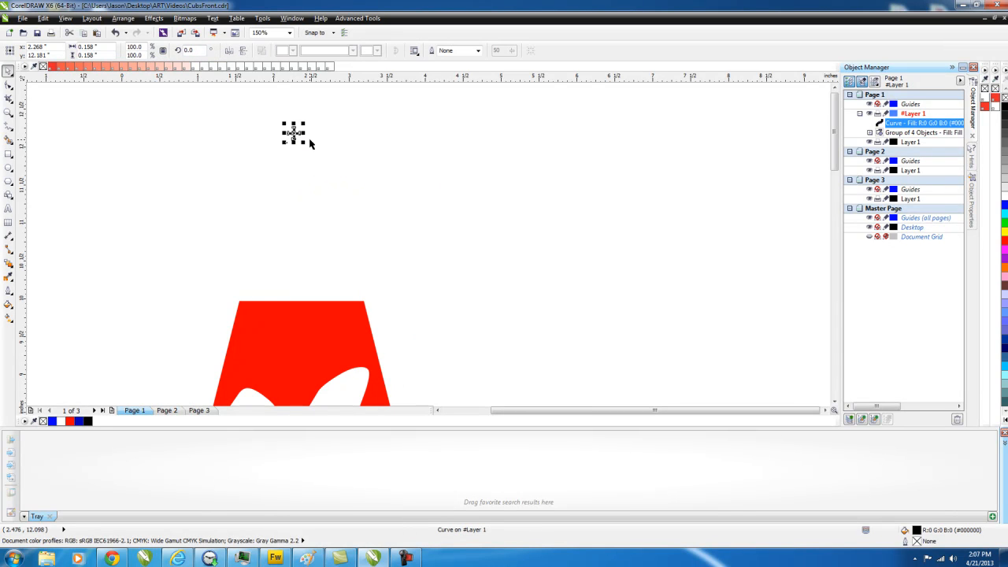
Resize the plus mark proportionally to 0.25 inch wide
{"action": "left_click_drag", "start_coordinate": [304, 141], "coordinate": [322, 161]}
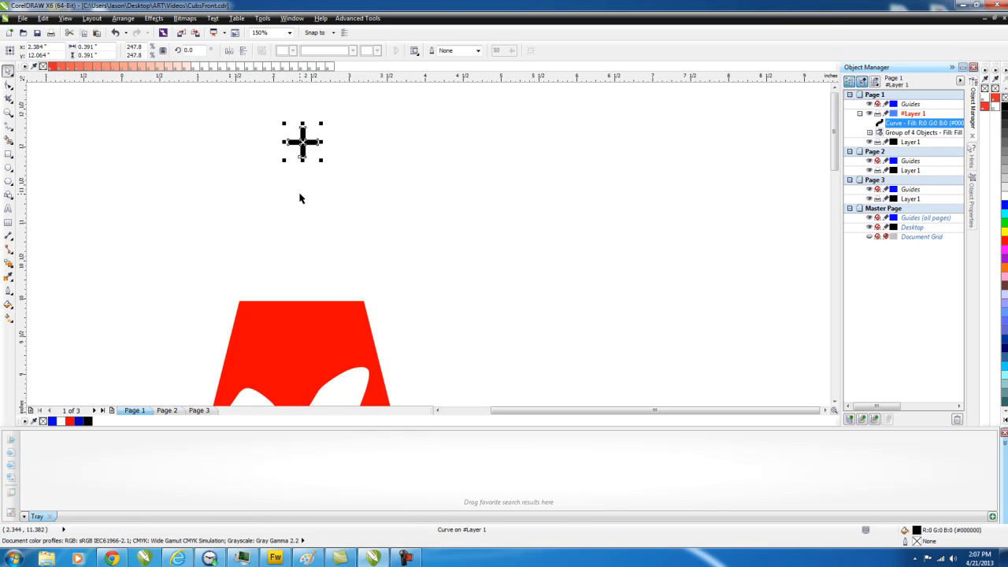
{"action": "double_click", "coordinate": [93, 47]}
{"action": "type", "text": "0.25"}
{"action": "key", "text": "Return"}
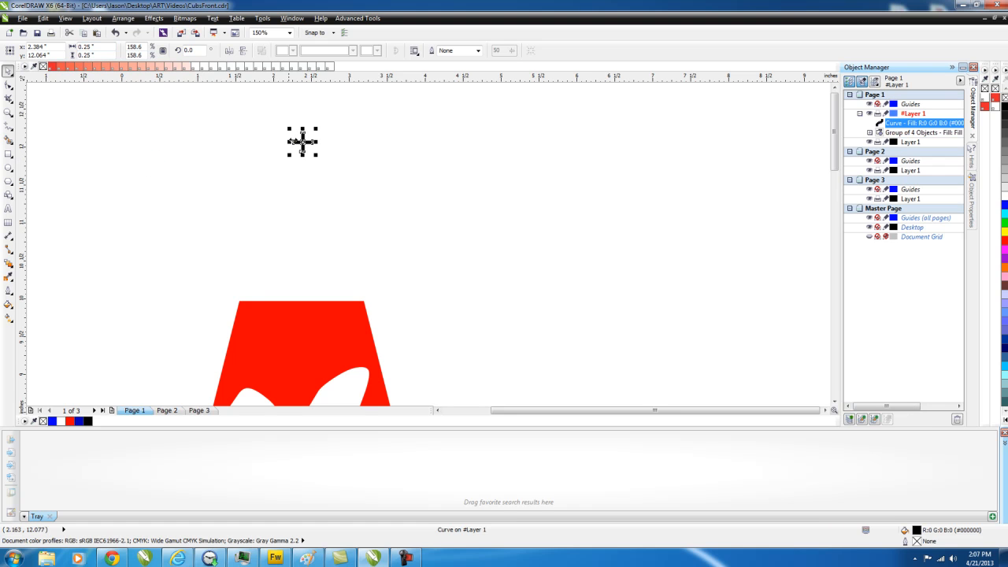
Move the plus mark down close to the top of the letter A and centre it horizontally with the artwork group
{"action": "left_click_drag", "start_coordinate": [303, 142], "coordinate": [299, 229]}
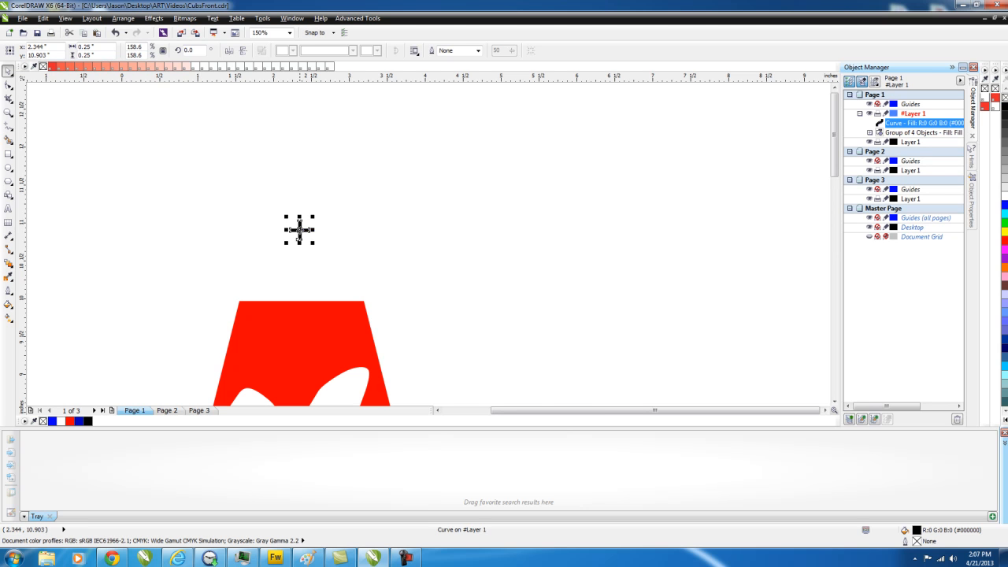
{"action": "scroll", "coordinate": [301, 228], "scroll_direction": "down", "scroll_amount": 6}
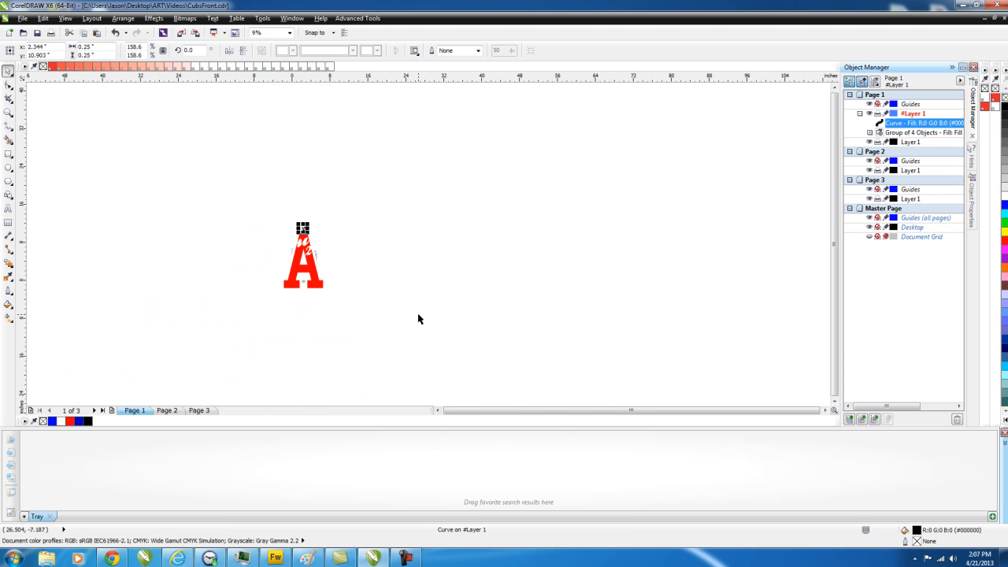
{"action": "left_click", "coordinate": [14, 76]}
{"action": "left_click", "coordinate": [14, 76]}
{"action": "left_click_drag", "start_coordinate": [165, 163], "coordinate": [377, 322]}
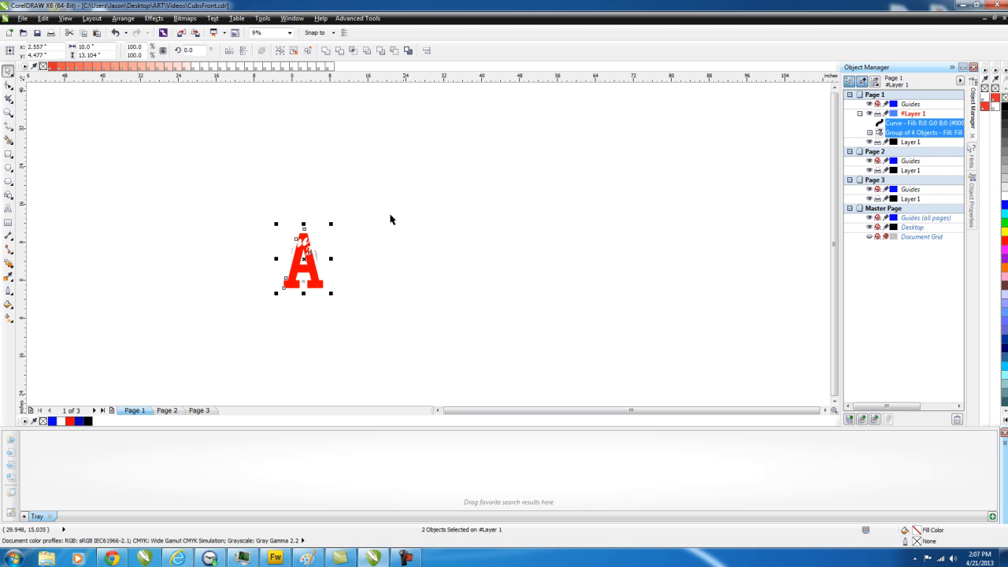
{"action": "scroll", "coordinate": [296, 227], "scroll_direction": "up", "scroll_amount": 5}
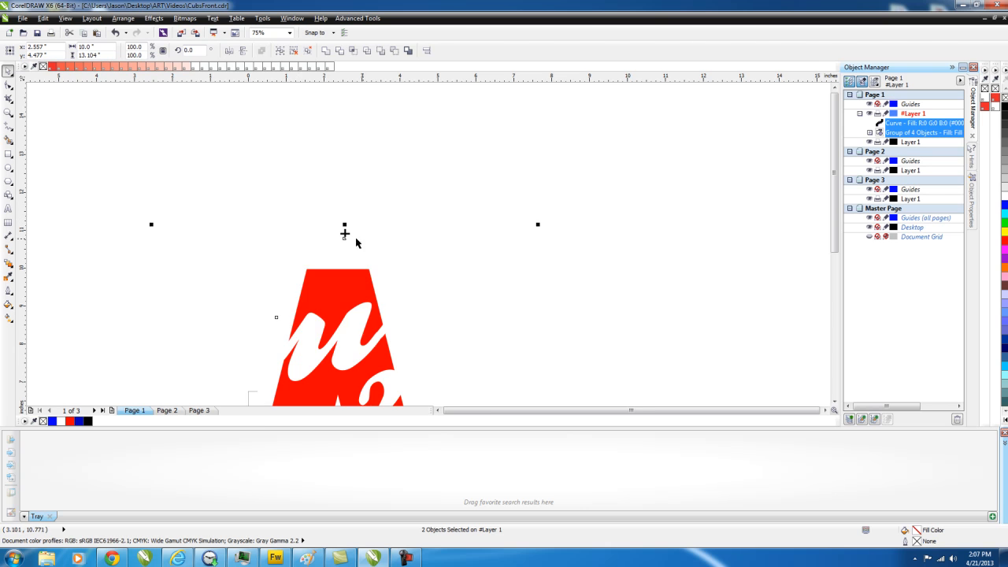
{"action": "scroll", "coordinate": [364, 243], "scroll_direction": "up", "scroll_amount": 2}
{"action": "scroll", "coordinate": [364, 243], "scroll_direction": "down", "scroll_amount": 3}
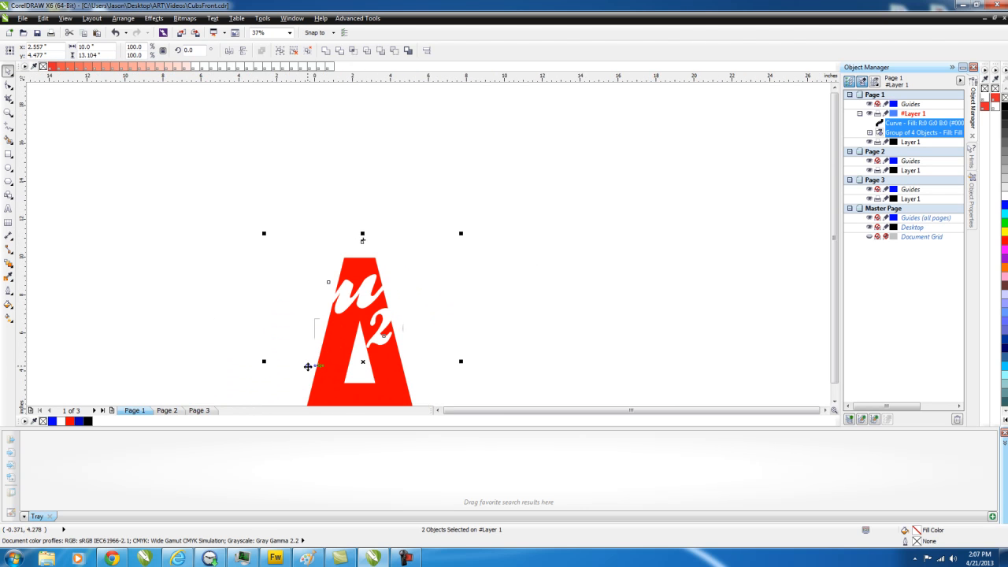
{"action": "scroll", "coordinate": [594, 247], "scroll_direction": "down", "scroll_amount": 1}
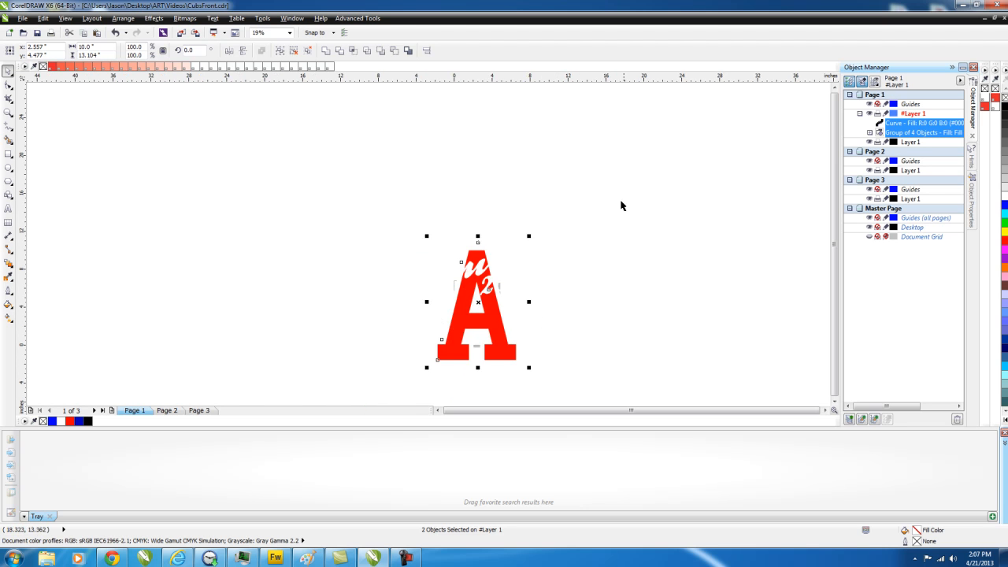
Duplicate the top plus mark and place the copy just below the feet of the letter A
{"action": "left_click", "coordinate": [604, 174]}
{"action": "left_click_drag", "start_coordinate": [497, 219], "coordinate": [468, 245]}
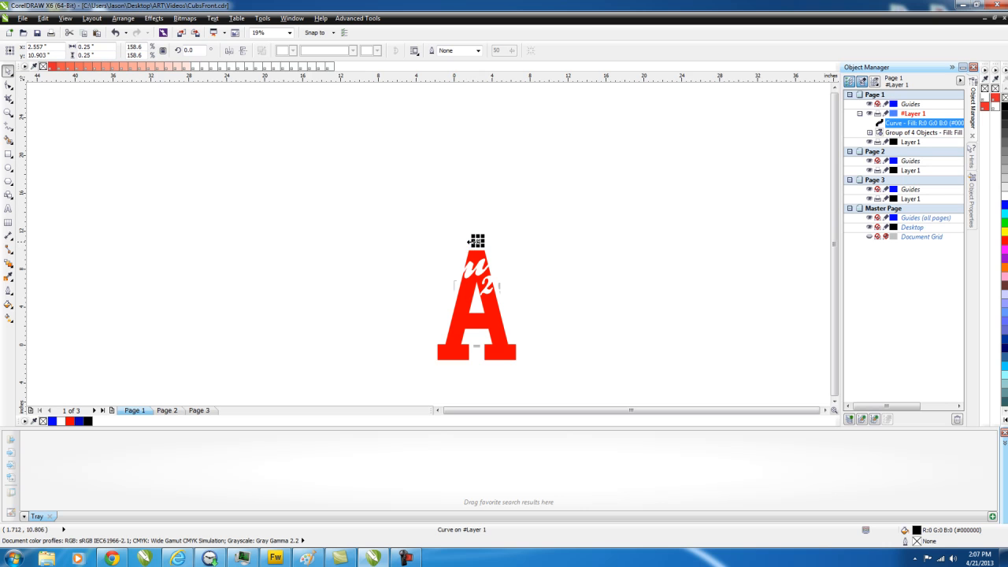
{"action": "key", "text": "ctrl+v"}
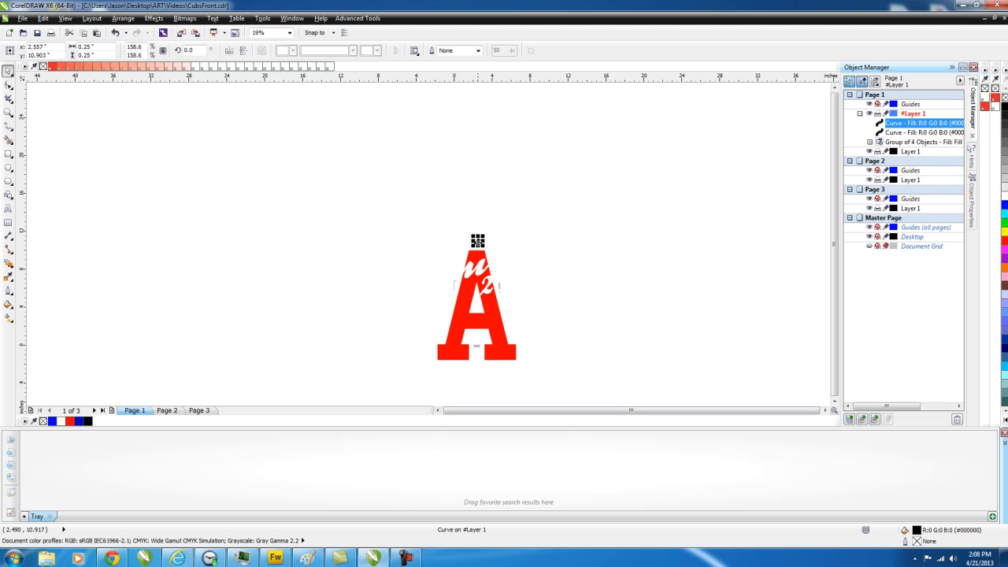
{"action": "left_click_drag", "start_coordinate": [478, 240], "coordinate": [480, 365]}
{"action": "scroll", "coordinate": [480, 365], "scroll_direction": "up", "scroll_amount": 2}
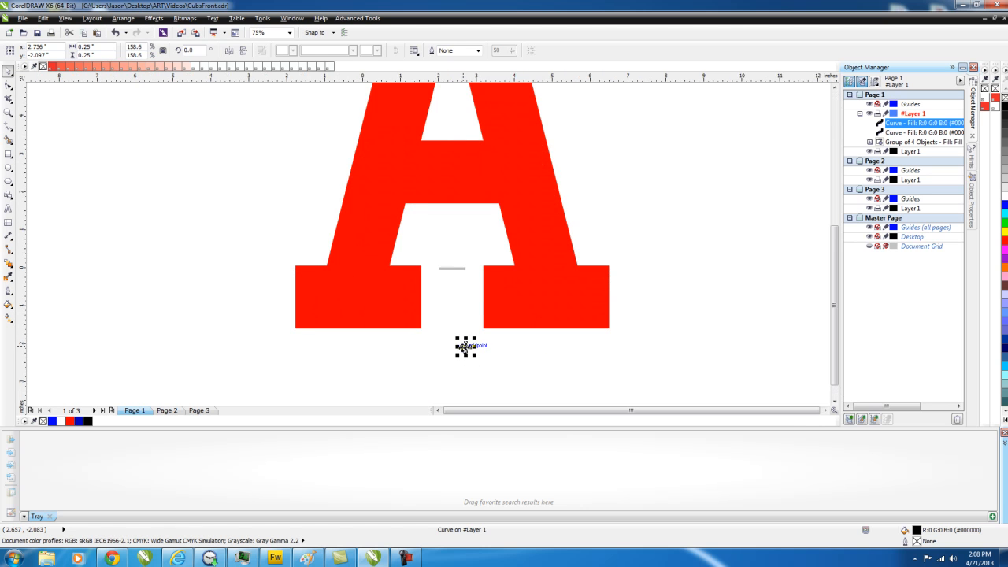
{"action": "left_click_drag", "start_coordinate": [465, 345], "coordinate": [464, 352]}
{"action": "scroll", "coordinate": [465, 352], "scroll_direction": "down", "scroll_amount": 3}
Centre the two plus marks and the artwork group horizontally with each other, undoing the extra vertical centring
{"action": "left_click_drag", "start_coordinate": [567, 200], "coordinate": [362, 359]}
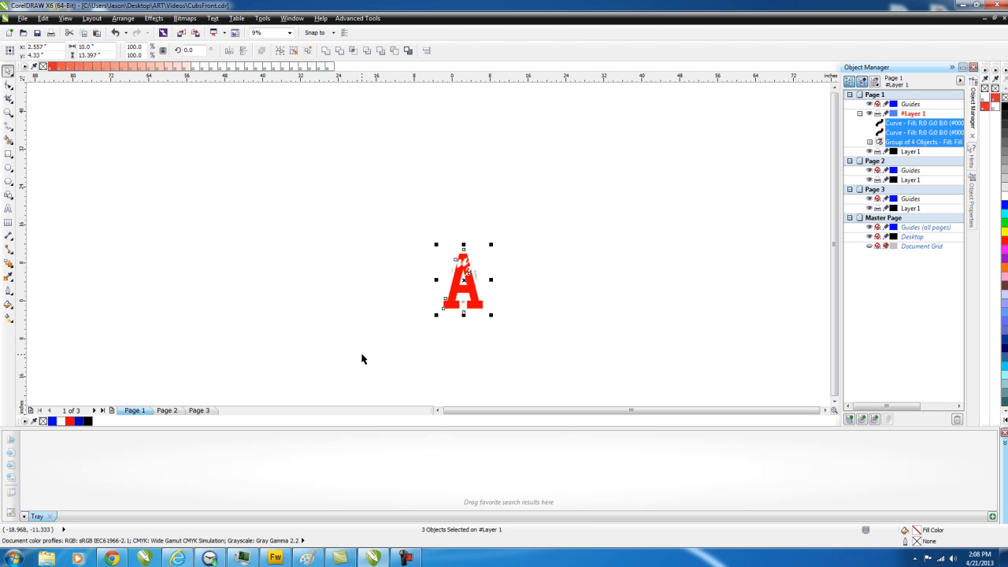
{"action": "key", "text": "e"}
{"action": "key", "text": "ctrl+z"}
{"action": "left_click", "coordinate": [517, 349]}
Paste two copies of the top plus mark and place one on each side of the letter A at mid-height
{"action": "scroll", "coordinate": [484, 331], "scroll_direction": "up", "scroll_amount": 5}
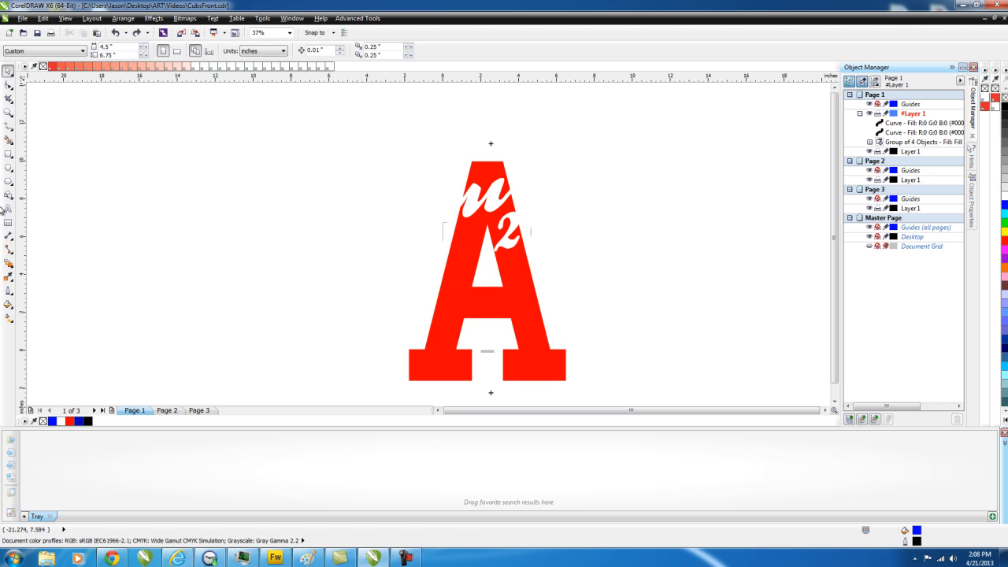
{"action": "left_click_drag", "start_coordinate": [540, 129], "coordinate": [449, 156]}
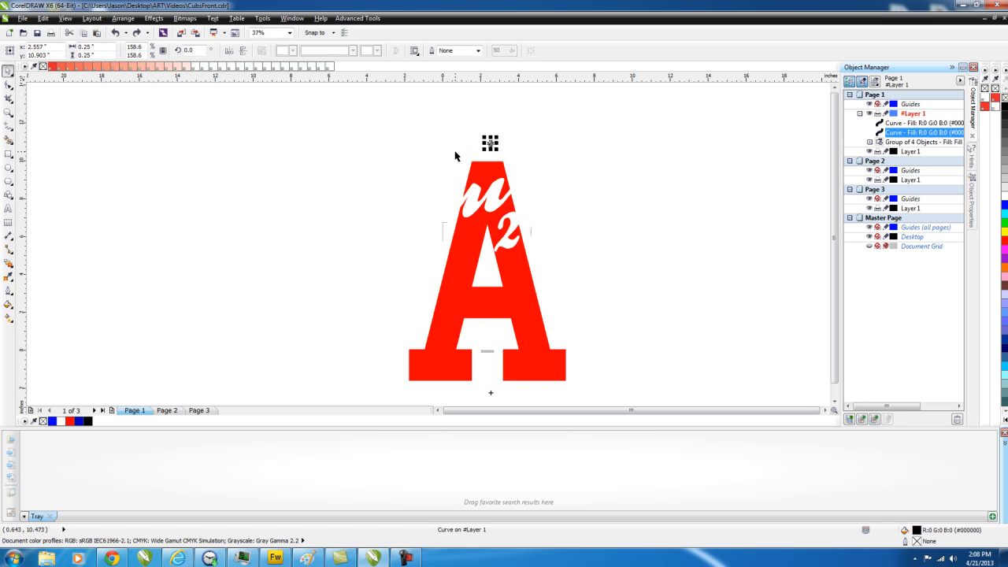
{"action": "key", "text": "ctrl+c"}
{"action": "key", "text": "ctrl+v"}
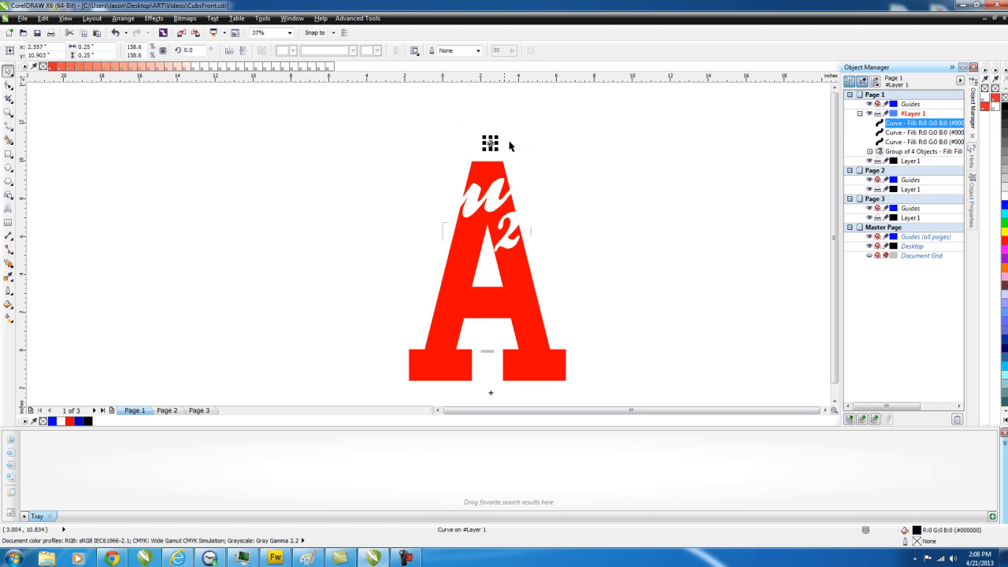
{"action": "left_click_drag", "start_coordinate": [490, 142], "coordinate": [411, 266]}
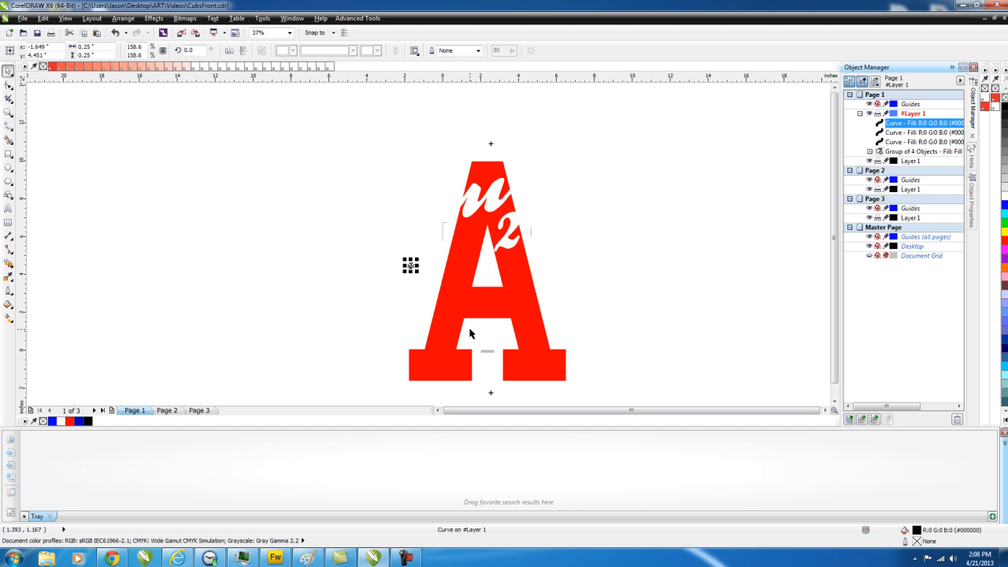
{"action": "key", "text": "ctrl+v"}
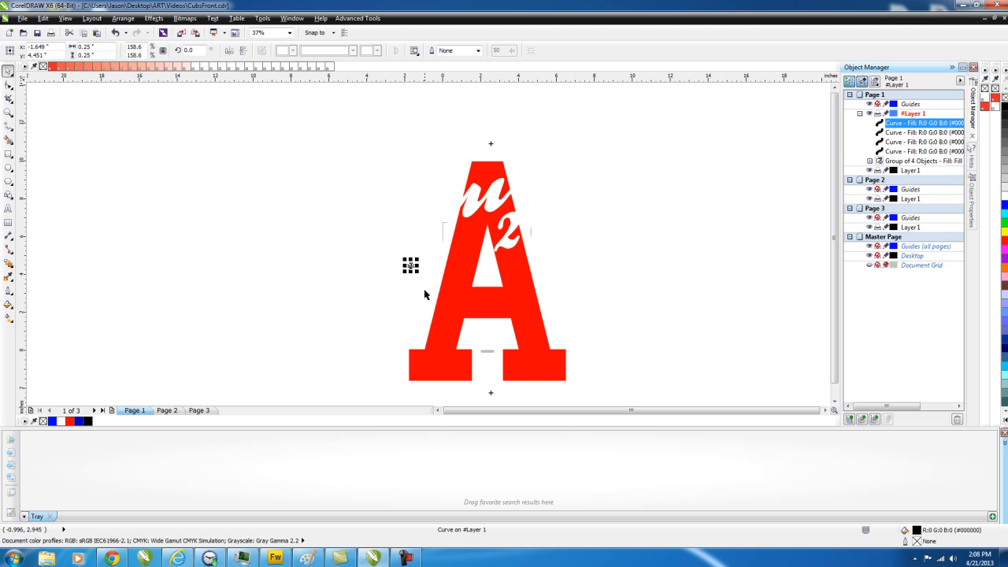
{"action": "left_click_drag", "start_coordinate": [410, 265], "coordinate": [555, 264]}
Group the two side plus marks and centre that pair horizontally and vertically with the letter A artwork group
{"action": "left_click_drag", "start_coordinate": [613, 245], "coordinate": [367, 300]}
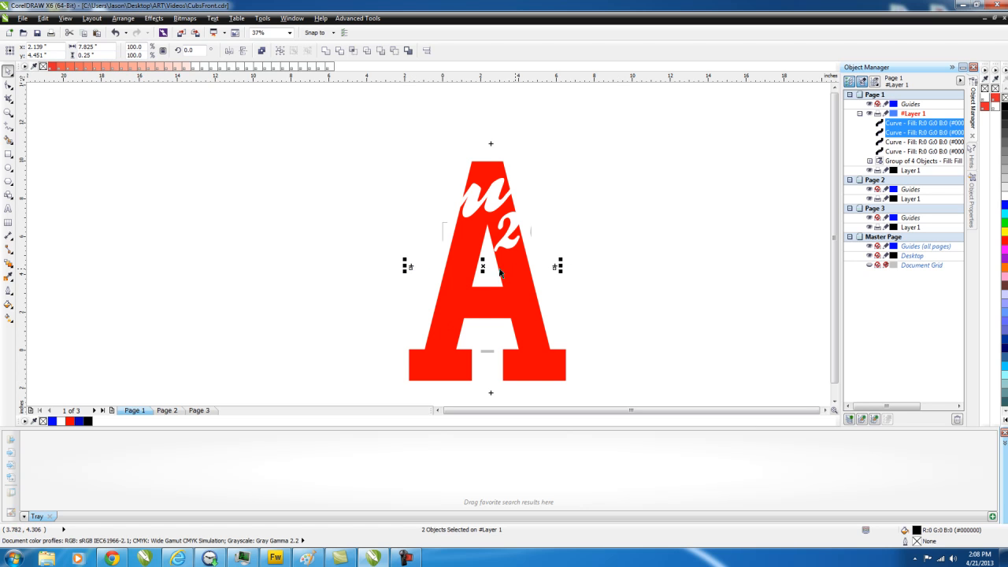
{"action": "right_click", "coordinate": [413, 268]}
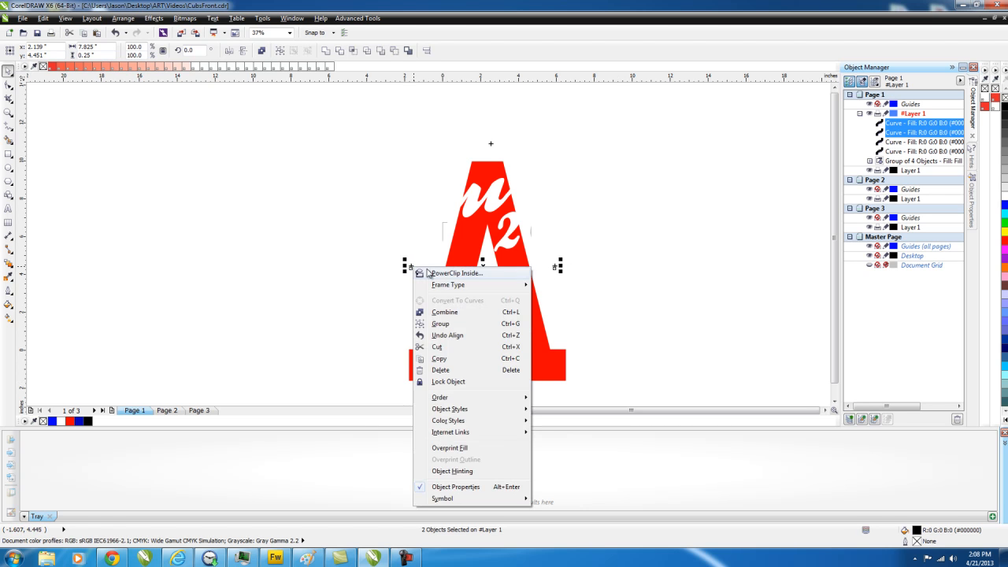
{"action": "left_click", "coordinate": [446, 323]}
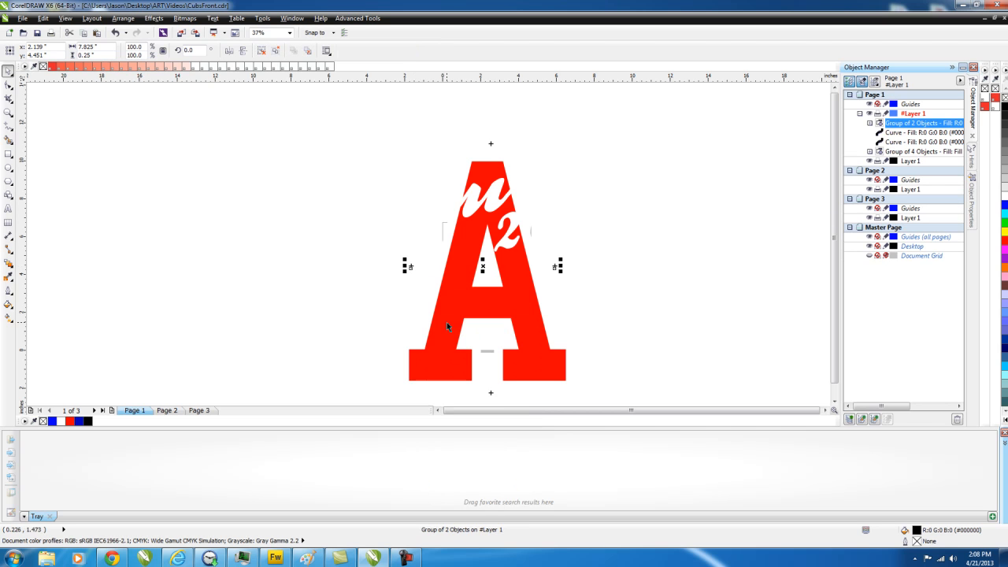
{"action": "scroll", "coordinate": [627, 312], "scroll_direction": "down", "scroll_amount": 2}
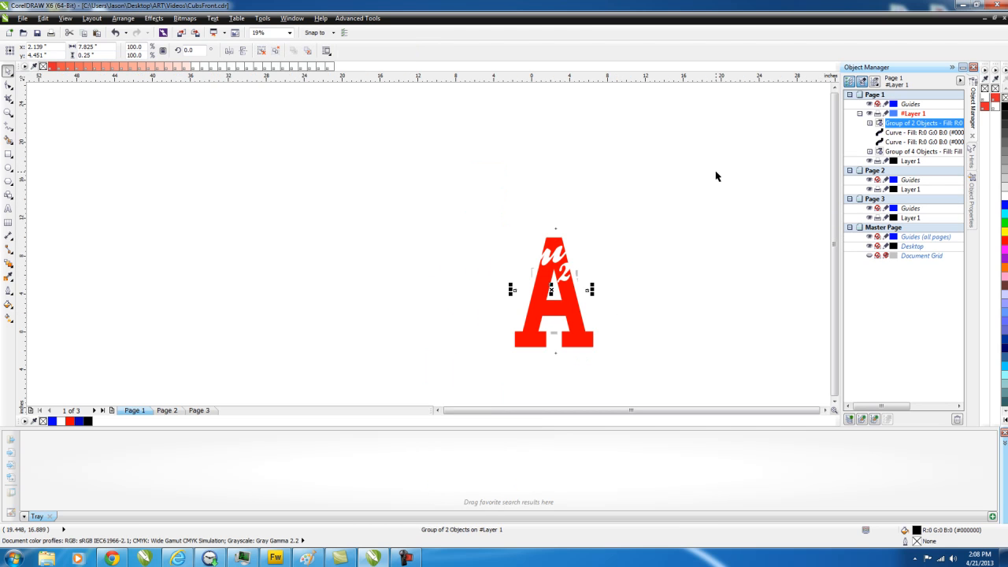
{"action": "left_click", "coordinate": [570, 310], "text": "shift"}
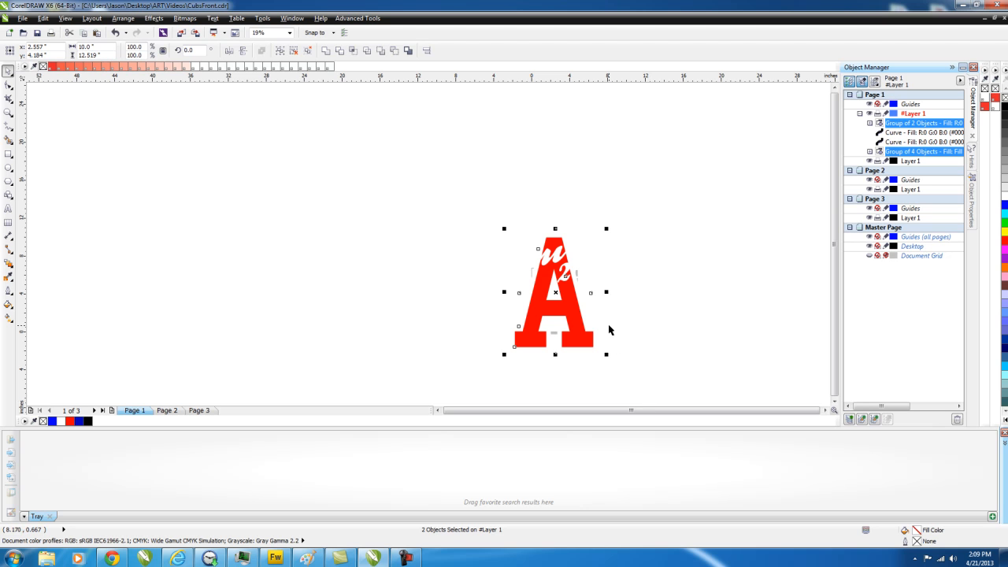
{"action": "left_click", "coordinate": [699, 331]}
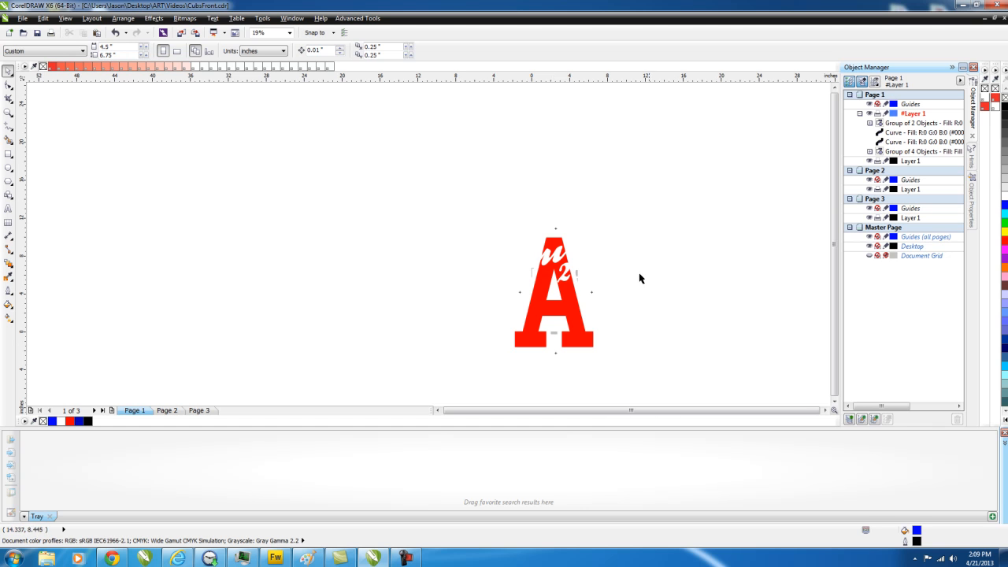
Copy the artwork and all its plus marks from page 1 onto pages 2 and 3, and compare the pages
{"action": "left_click_drag", "start_coordinate": [723, 155], "coordinate": [356, 385]}
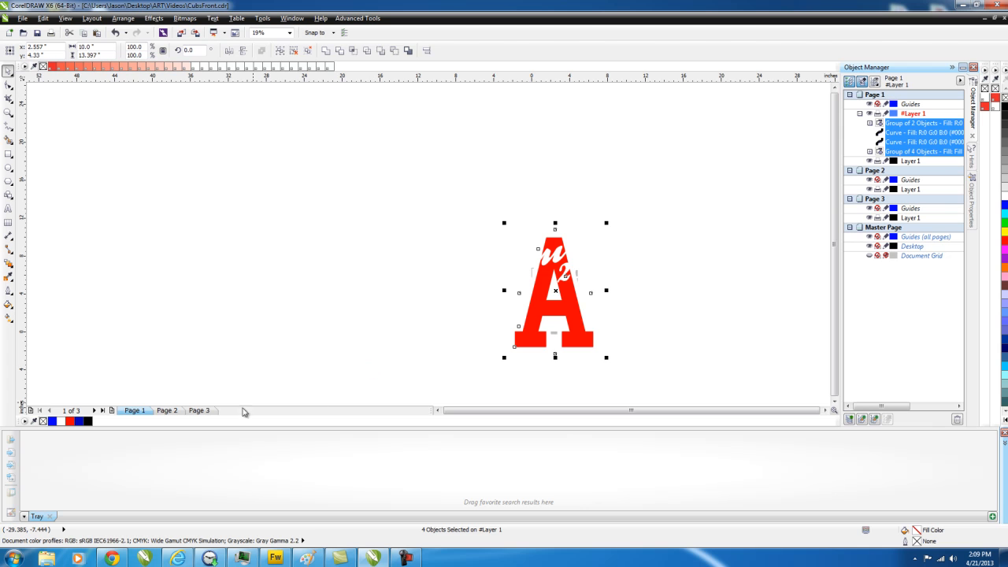
{"action": "left_click", "coordinate": [167, 416]}
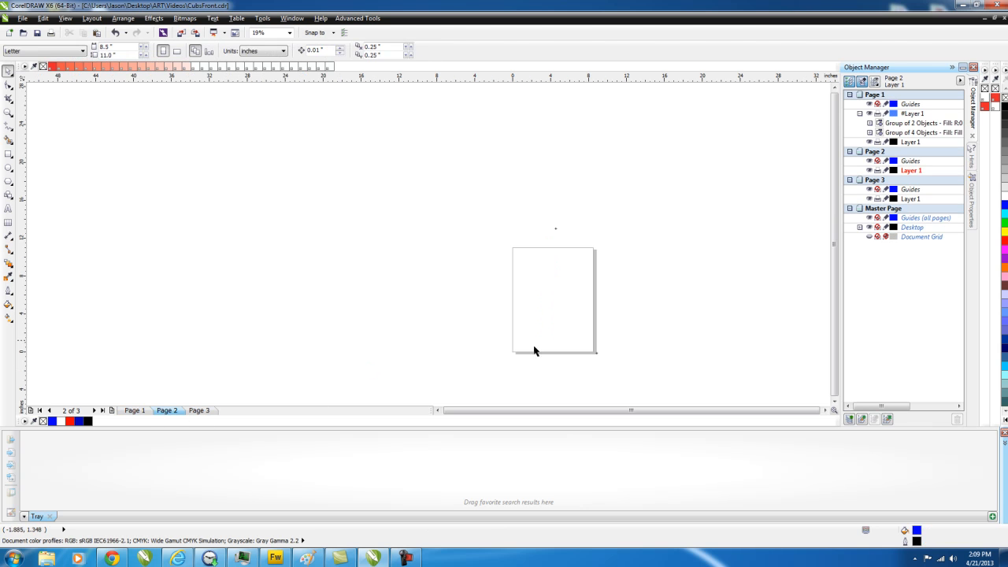
{"action": "key", "text": "ctrl+v"}
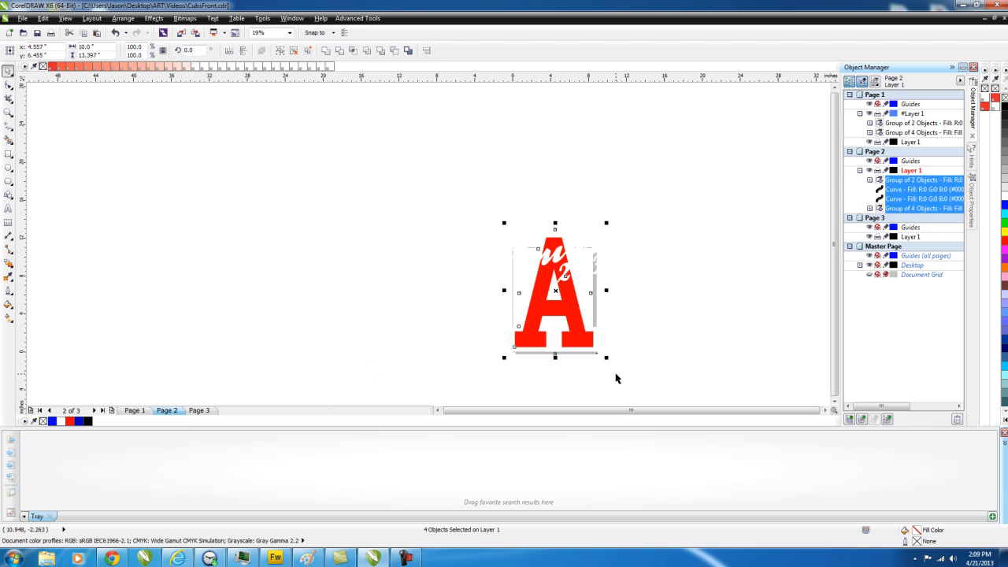
{"action": "left_click", "coordinate": [200, 411]}
{"action": "key", "text": "ctrl+v"}
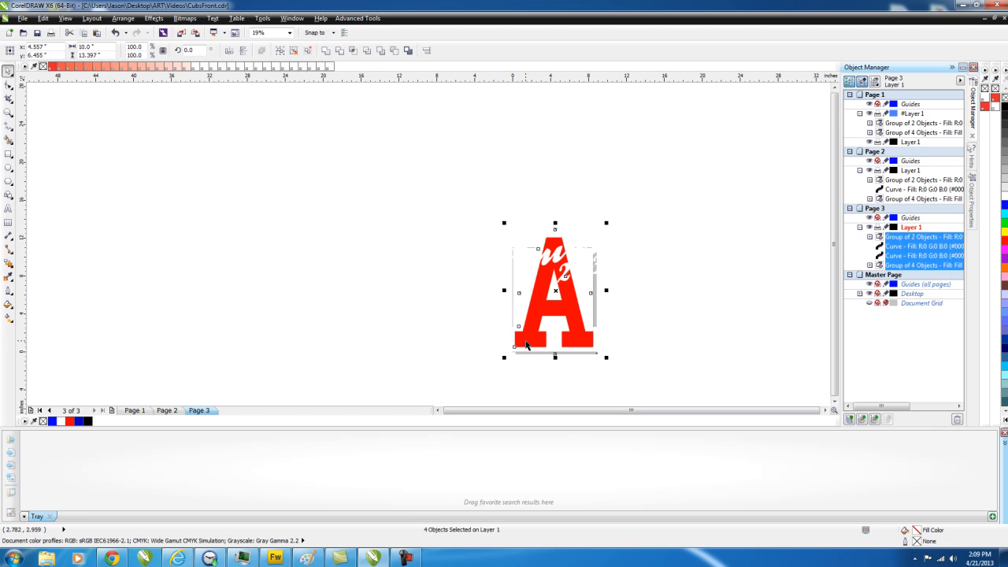
{"action": "left_click", "coordinate": [133, 411]}
{"action": "left_click", "coordinate": [167, 411]}
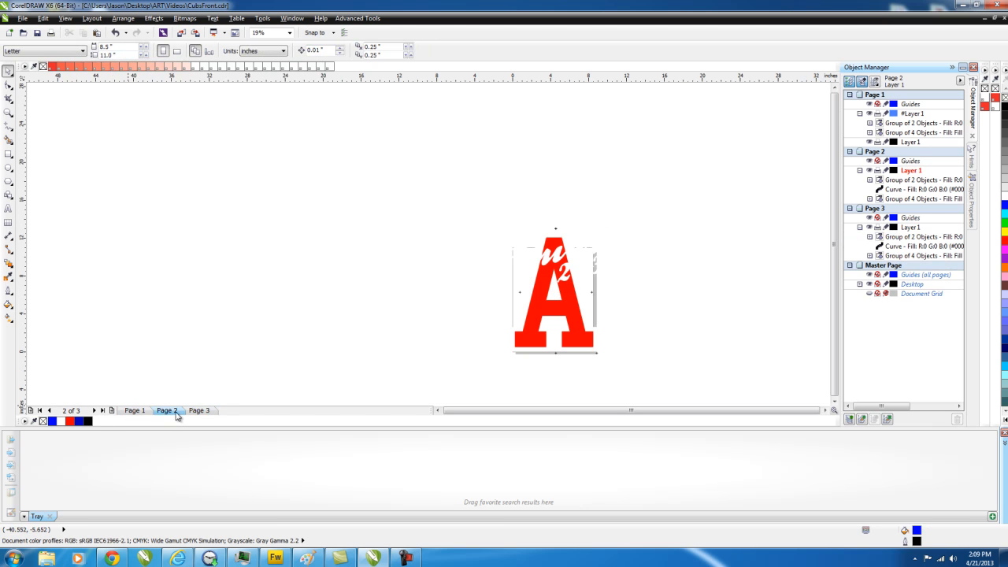
{"action": "left_click", "coordinate": [200, 412]}
{"action": "left_click", "coordinate": [169, 411]}
{"action": "left_click", "coordinate": [132, 412]}
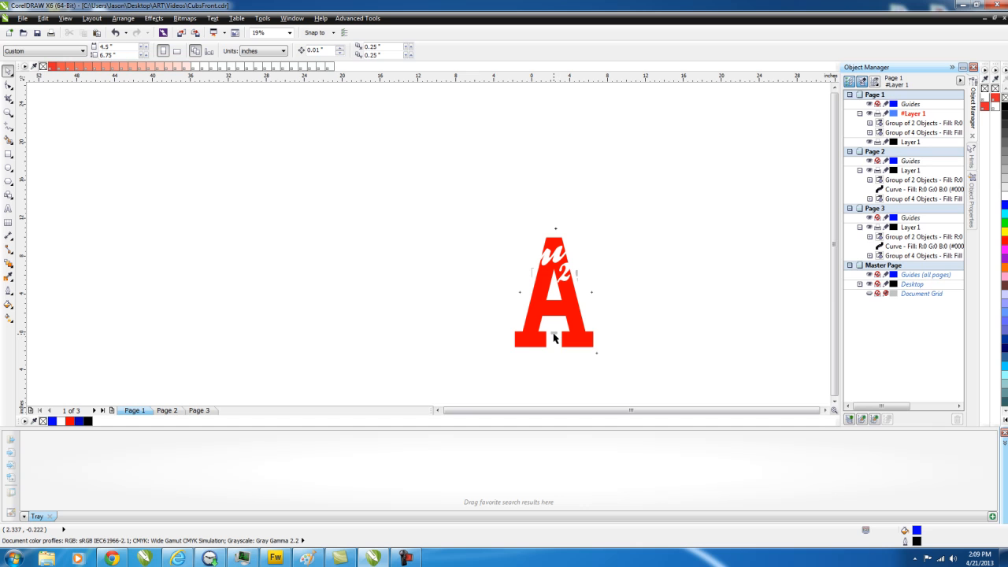
Rename page 2 as Underbase and page 3 as Red
{"action": "right_click", "coordinate": [876, 153]}
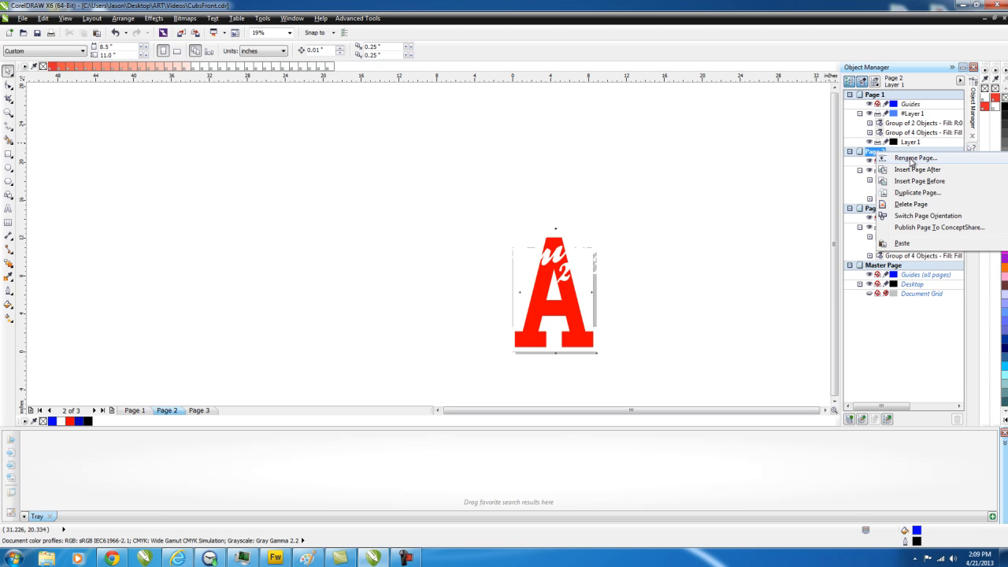
{"action": "left_click", "coordinate": [910, 158]}
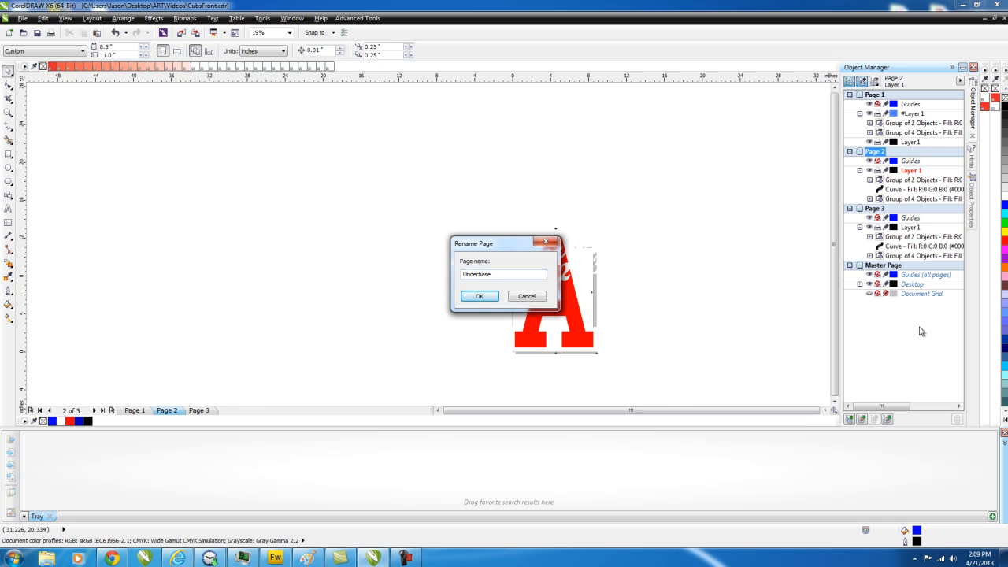
{"action": "left_click", "coordinate": [487, 298]}
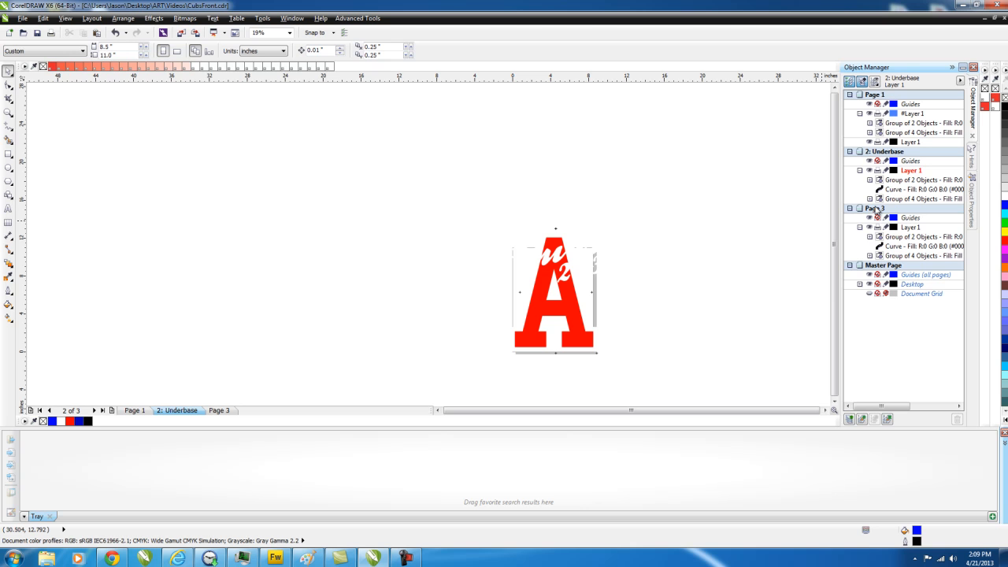
{"action": "right_click", "coordinate": [877, 214]}
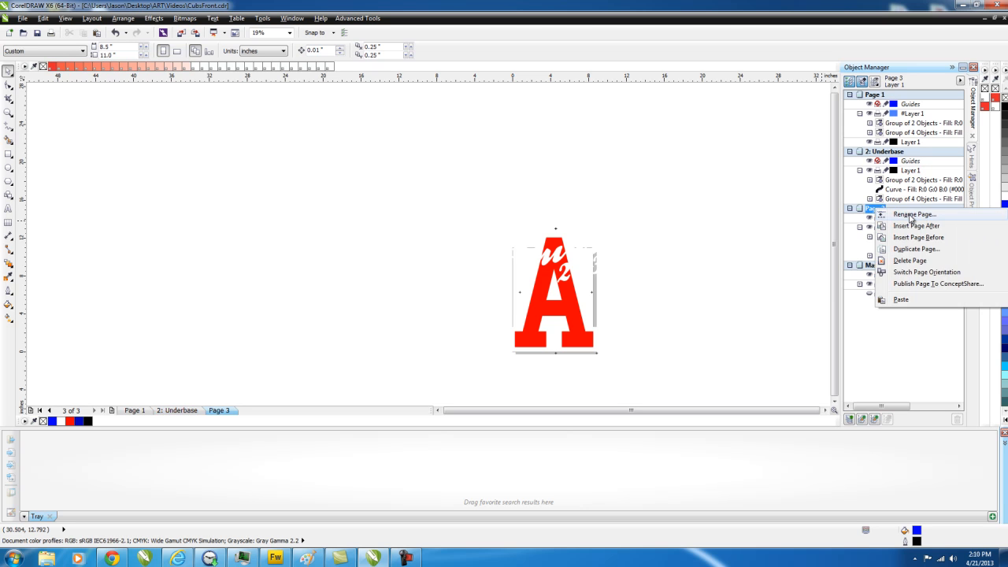
{"action": "left_click", "coordinate": [911, 217]}
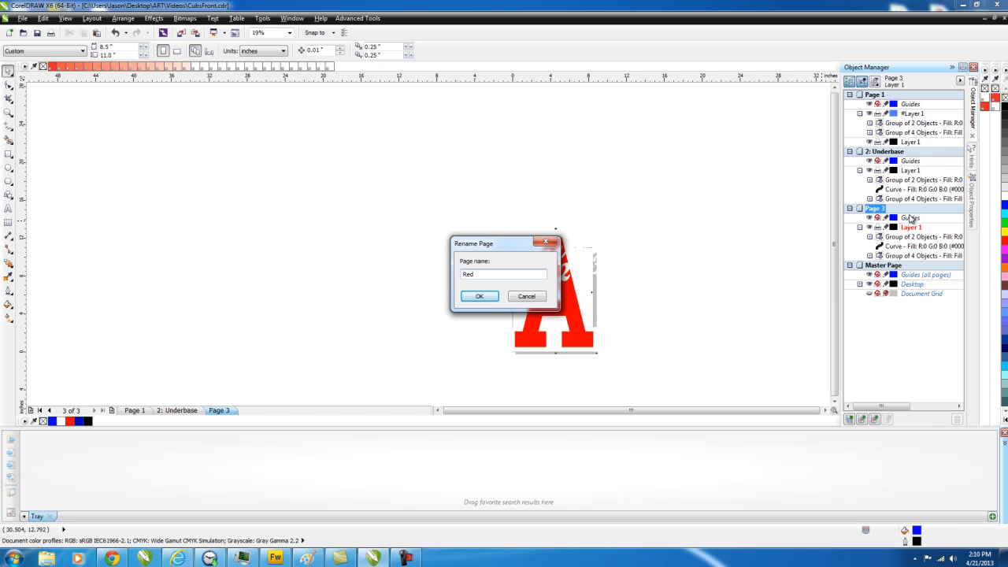
{"action": "left_click", "coordinate": [480, 297]}
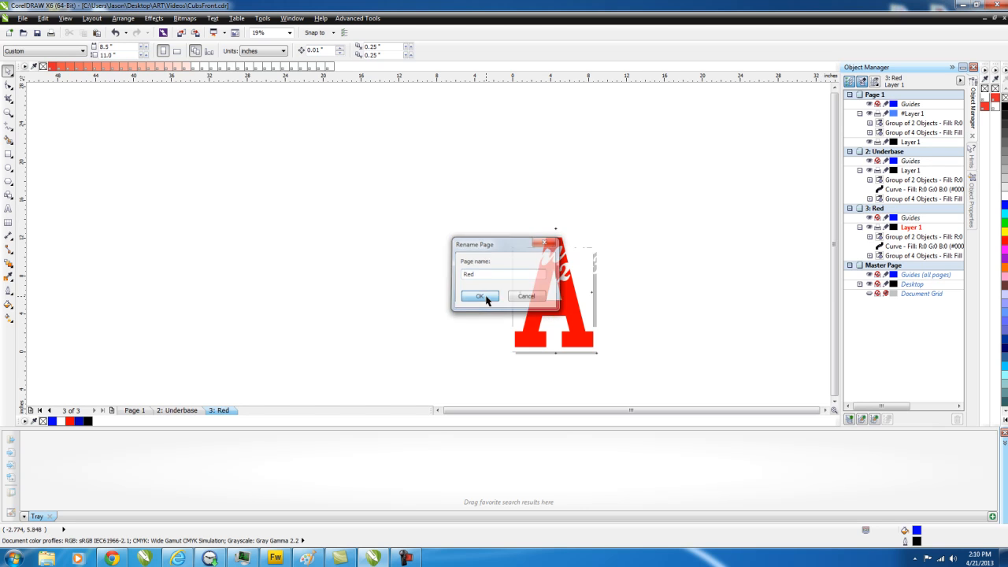
Ungroup the letter A artwork on the Underbase page into its separate curves
{"action": "left_click", "coordinate": [178, 410]}
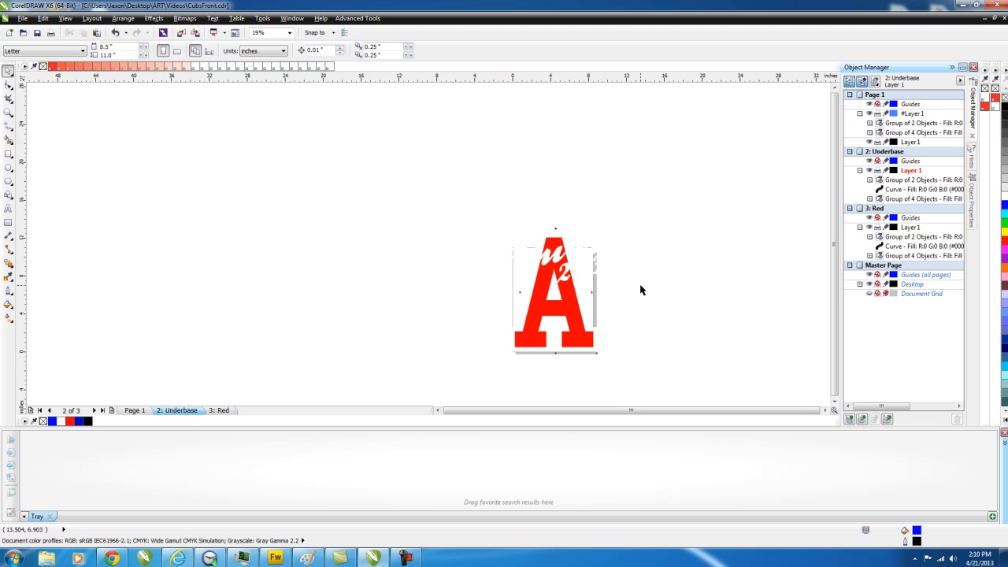
{"action": "left_click", "coordinate": [557, 260]}
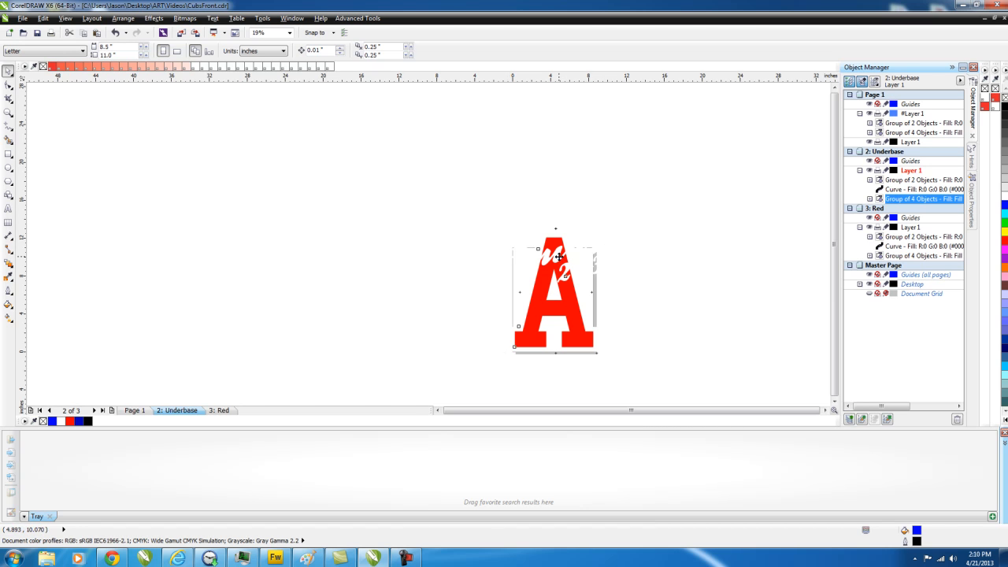
{"action": "right_click", "coordinate": [570, 297]}
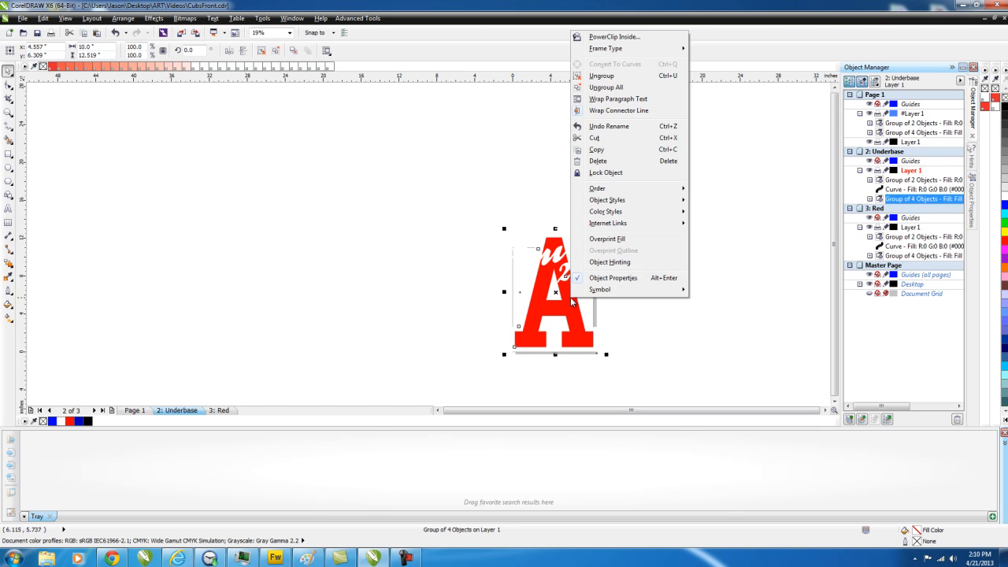
{"action": "left_click", "coordinate": [608, 79]}
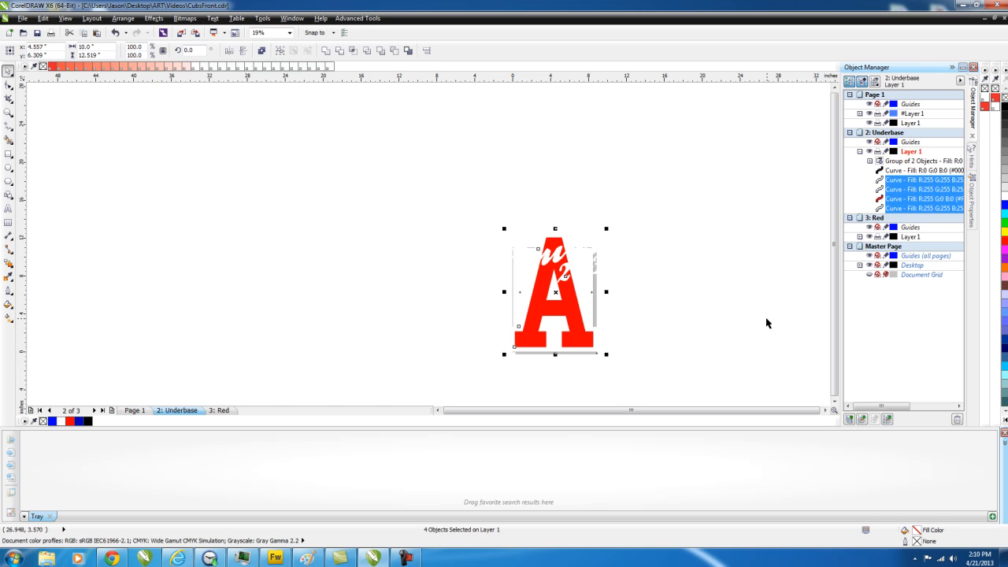
{"action": "left_click", "coordinate": [745, 356]}
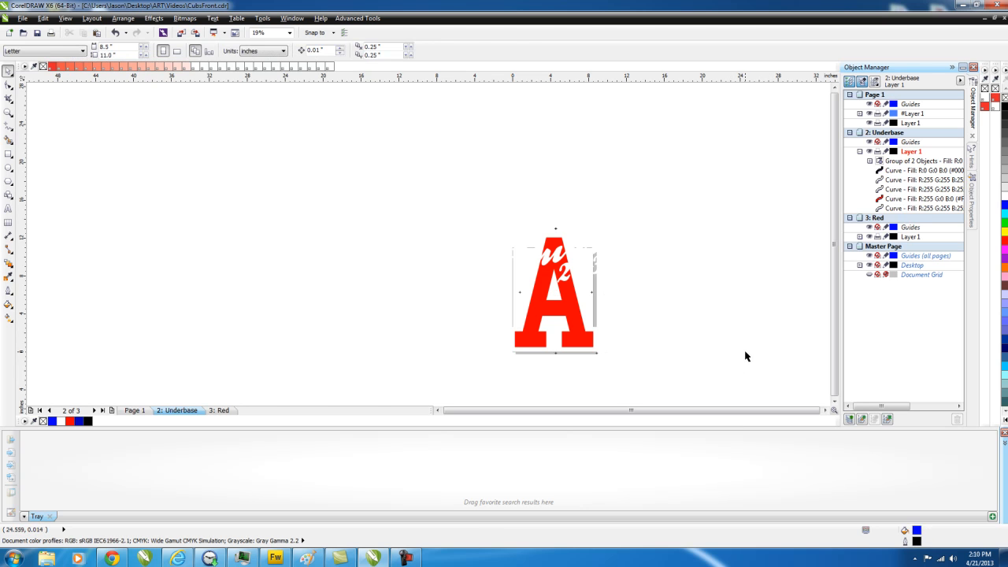
Fill the red letter A, its white outline shape, the 2013 text and the Cubs lettering with black on the Underbase page
{"action": "left_click", "coordinate": [588, 321]}
{"action": "left_click", "coordinate": [1005, 108]}
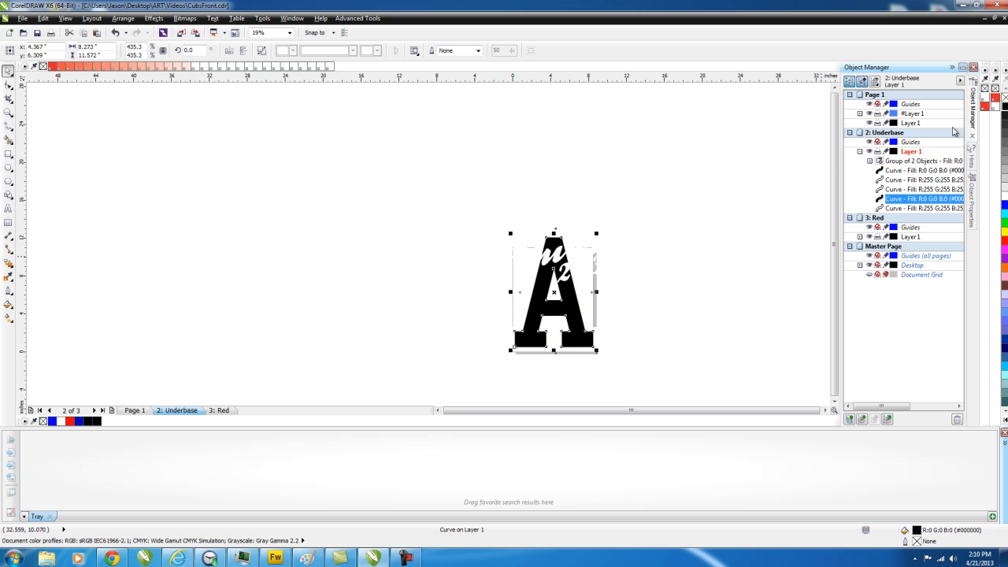
{"action": "left_click", "coordinate": [525, 316]}
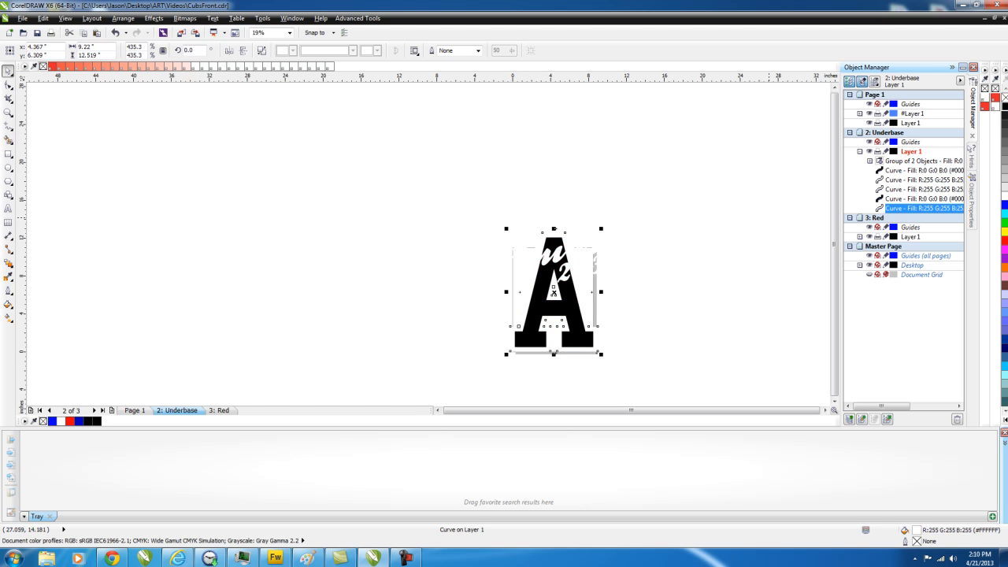
{"action": "left_click", "coordinate": [1004, 112]}
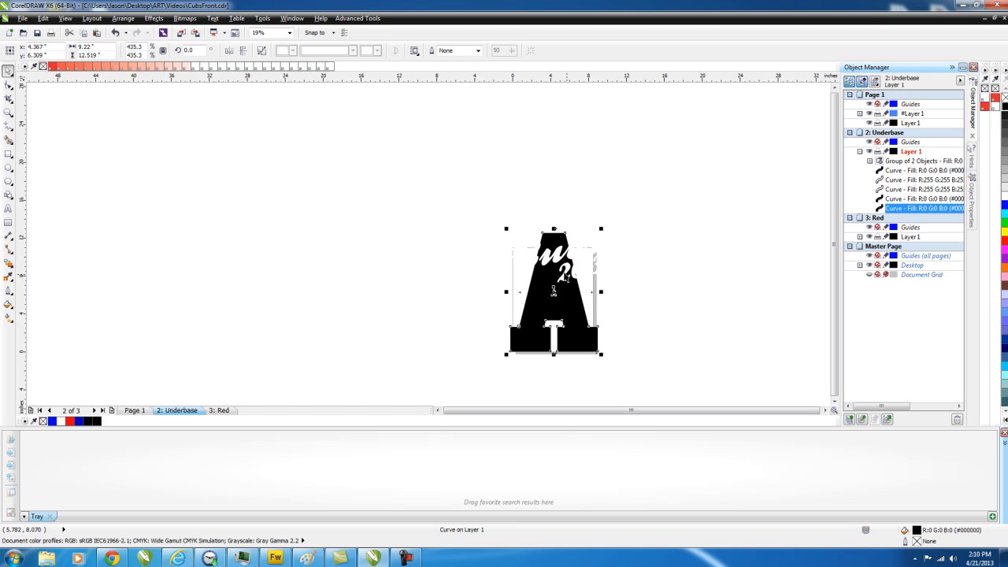
{"action": "left_click", "coordinate": [568, 272]}
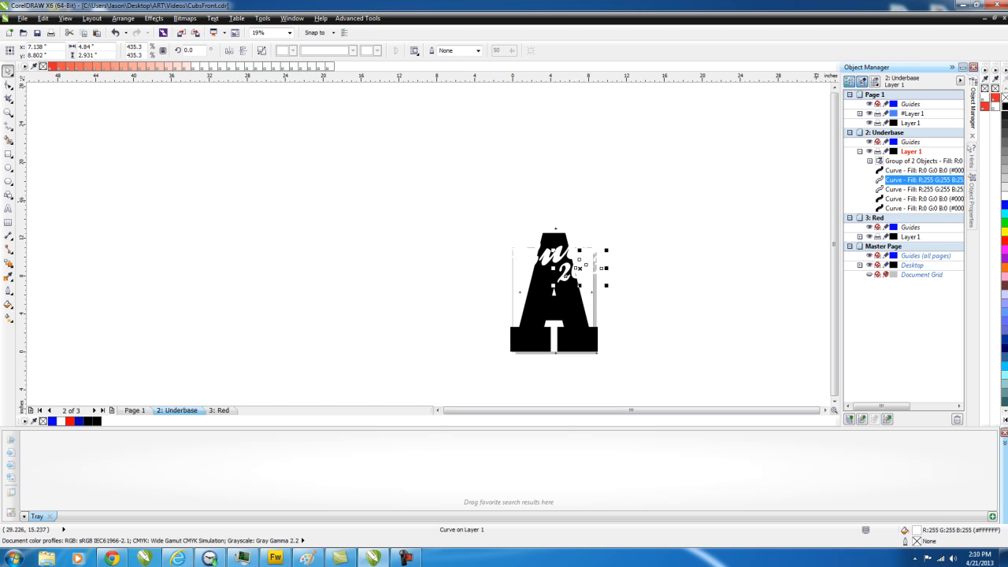
{"action": "left_click", "coordinate": [571, 254]}
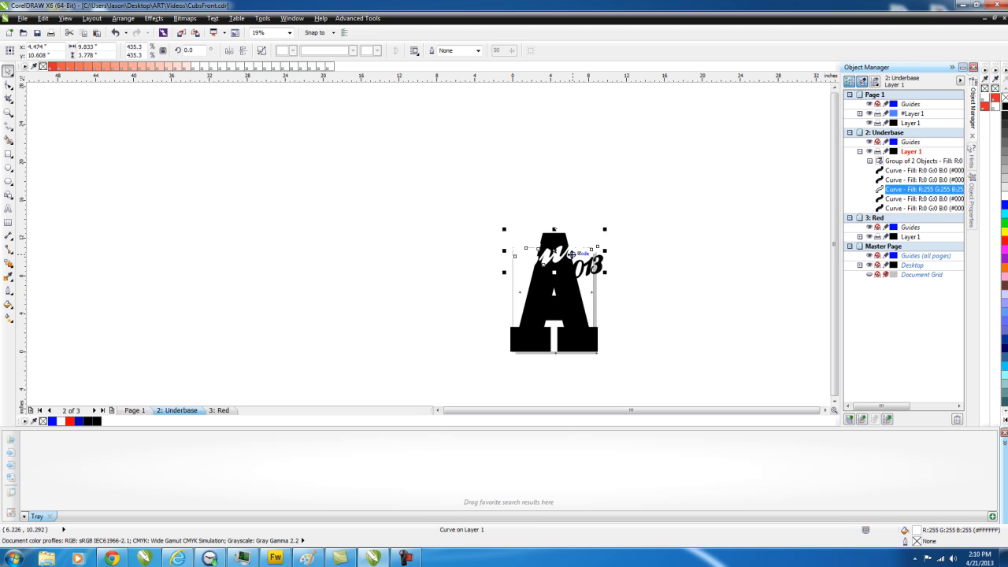
{"action": "left_click", "coordinate": [995, 113]}
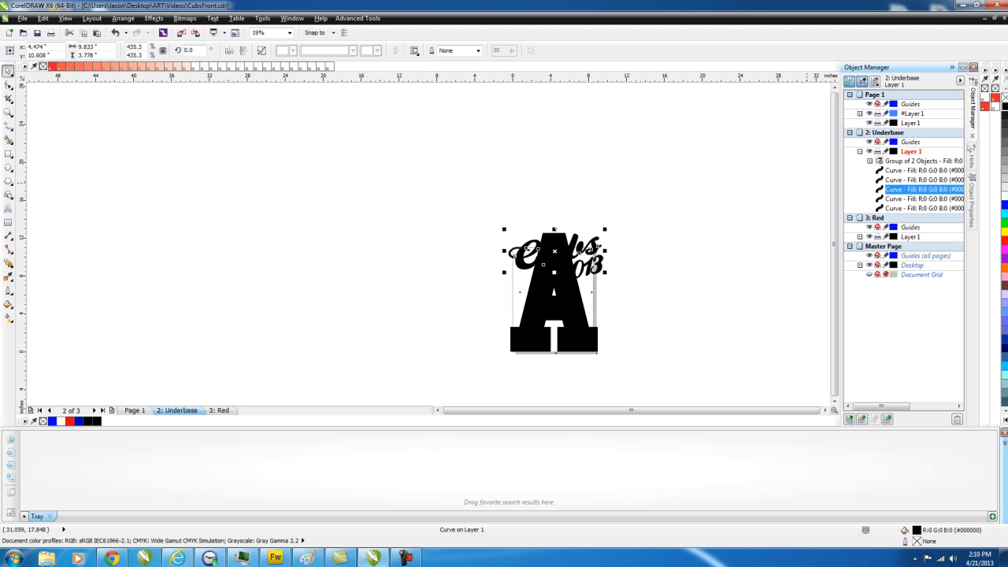
{"action": "left_click", "coordinate": [362, 383]}
Delete the stray plus mark at the lower-right corner of the letter A's foot
{"action": "scroll", "coordinate": [576, 348], "scroll_direction": "up", "scroll_amount": 2}
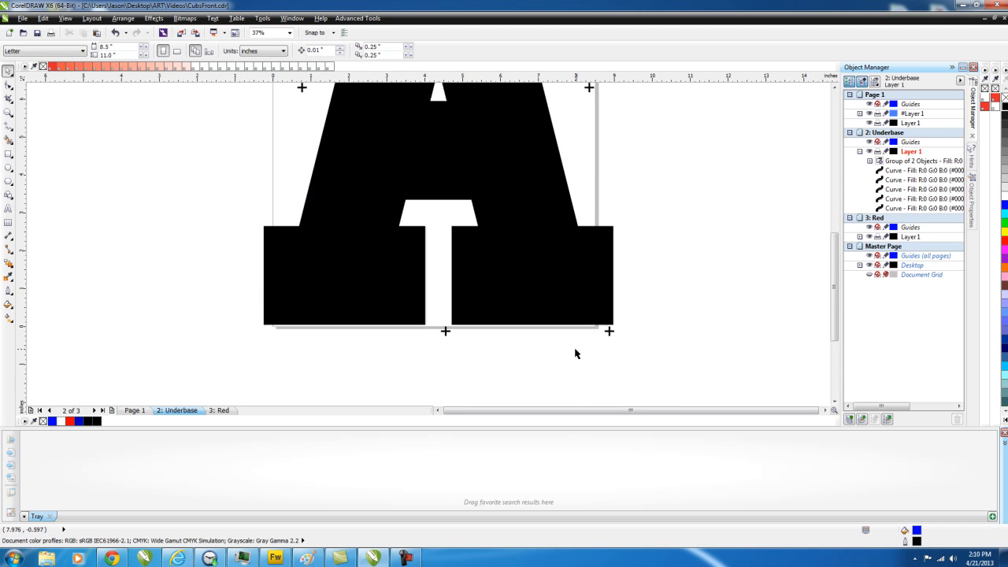
{"action": "scroll", "coordinate": [575, 354], "scroll_direction": "down", "scroll_amount": 1}
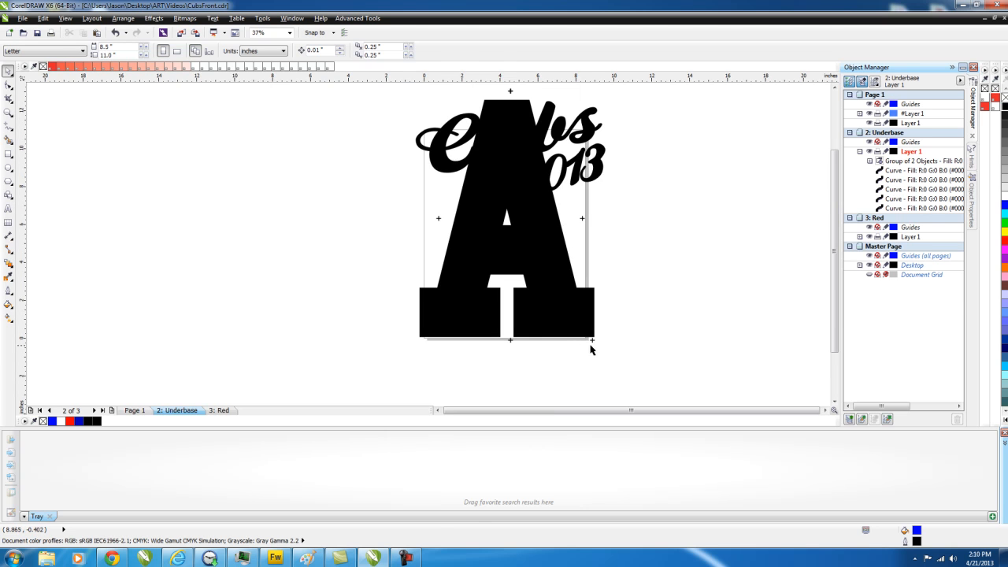
{"action": "left_click", "coordinate": [592, 342]}
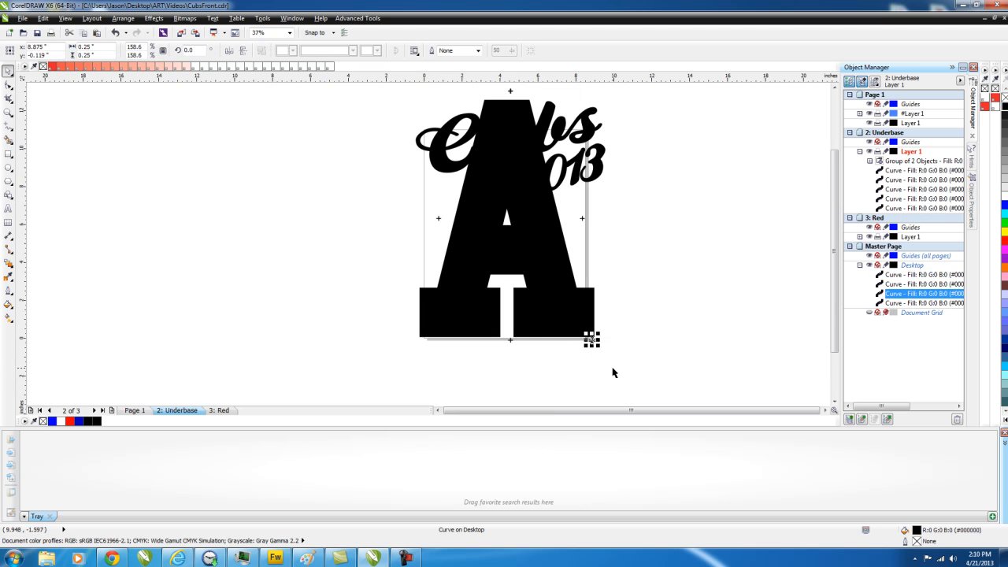
{"action": "key", "text": "Delete"}
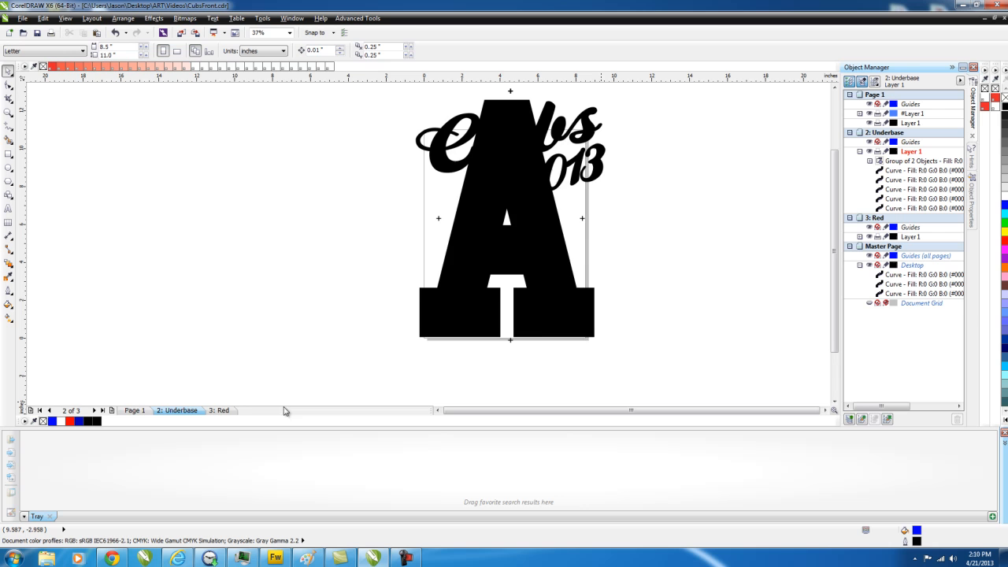
Ungroup the letter A artwork on the Red page into its separate curves
{"action": "left_click", "coordinate": [219, 411]}
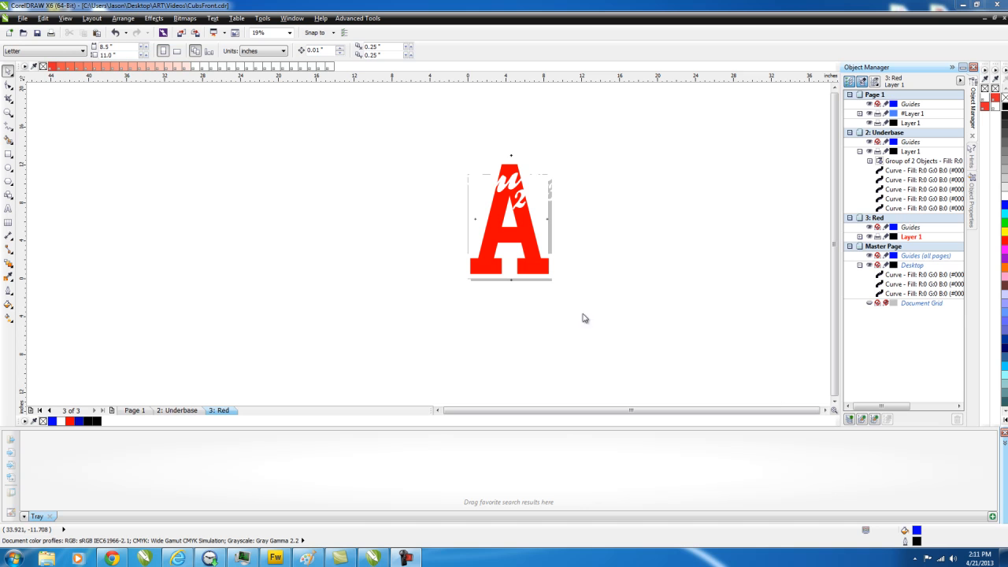
{"action": "key", "text": "ctrl+v"}
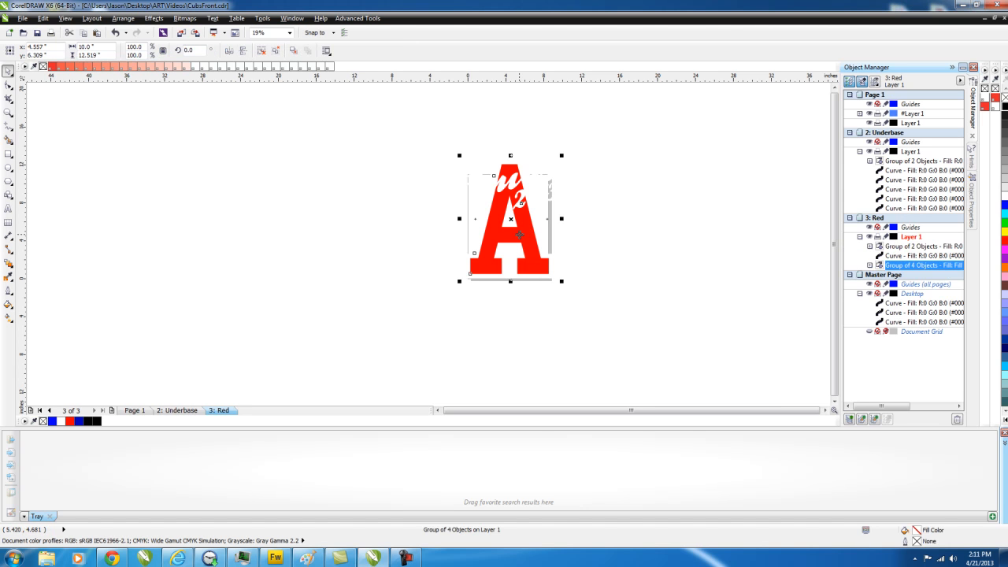
{"action": "right_click", "coordinate": [519, 234]}
{"action": "left_click", "coordinate": [541, 279]}
{"action": "left_click", "coordinate": [581, 263]}
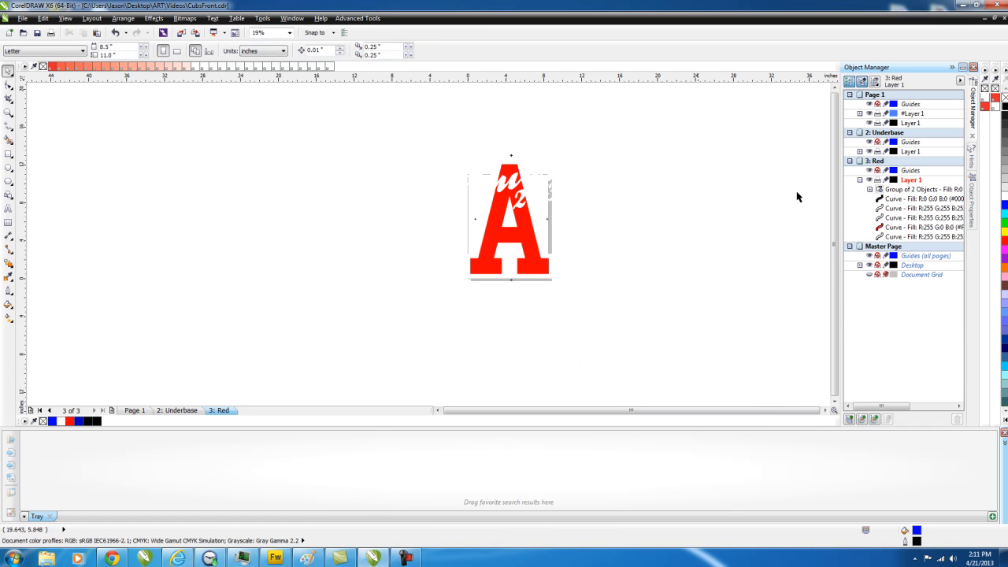
Fill the red letter A curve on the Red page with black
{"action": "left_click", "coordinate": [541, 245]}
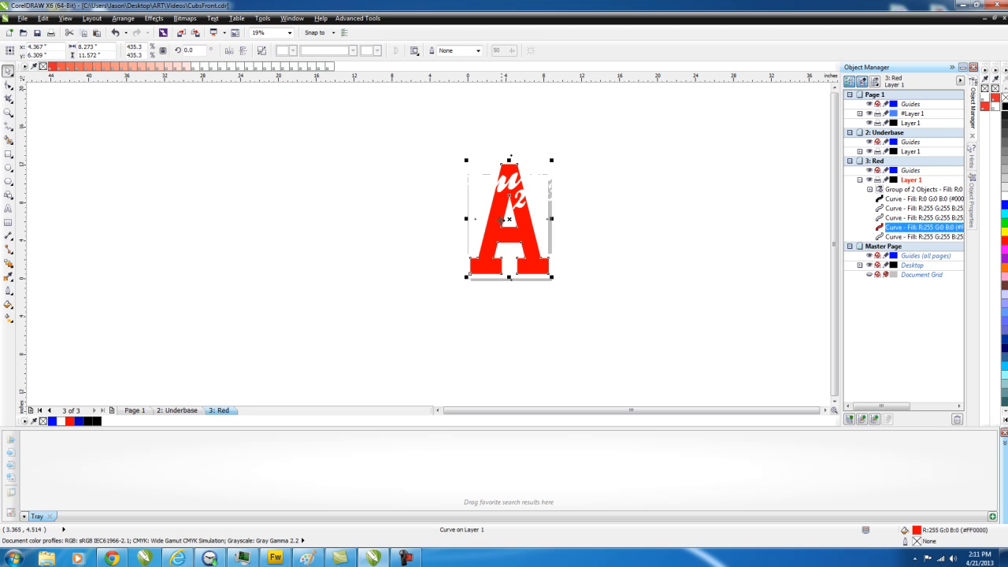
{"action": "left_click", "coordinate": [1004, 107]}
{"action": "left_click", "coordinate": [657, 357]}
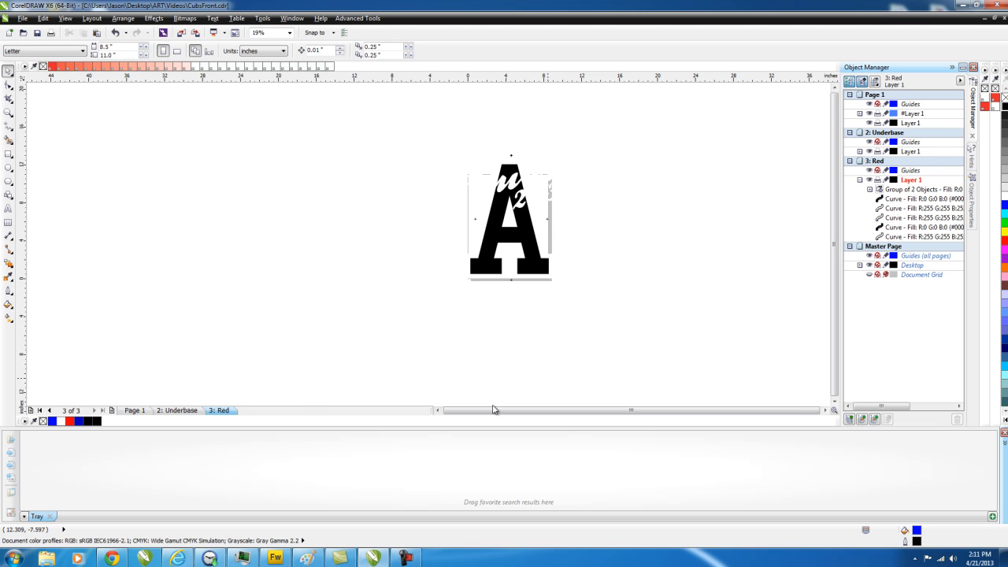
Overlay a copy of the Red page's artwork on the Underbase page to compare their alignment, and undo the paste
{"action": "left_click", "coordinate": [176, 410]}
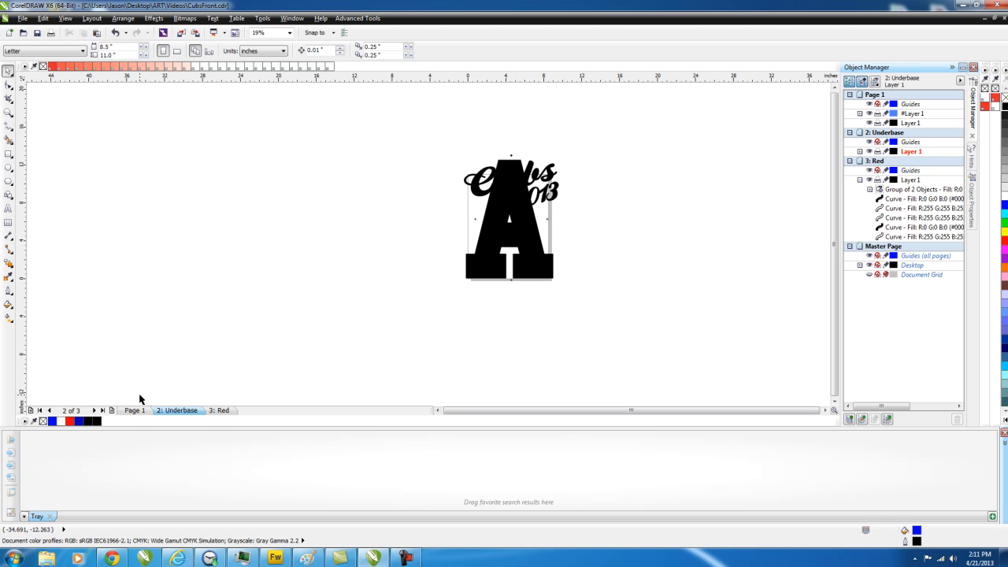
{"action": "left_click", "coordinate": [220, 410]}
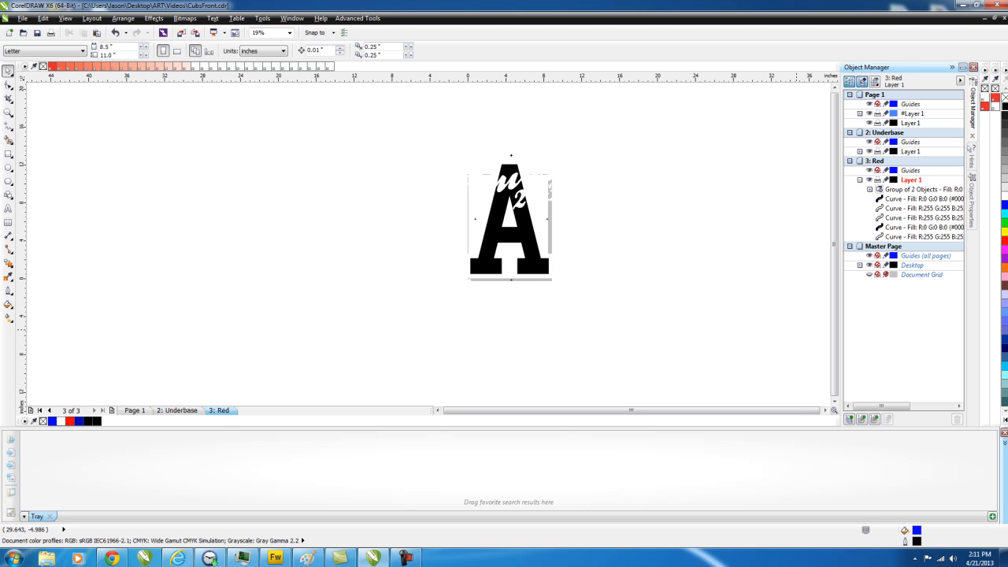
{"action": "left_click_drag", "start_coordinate": [323, 108], "coordinate": [765, 395]}
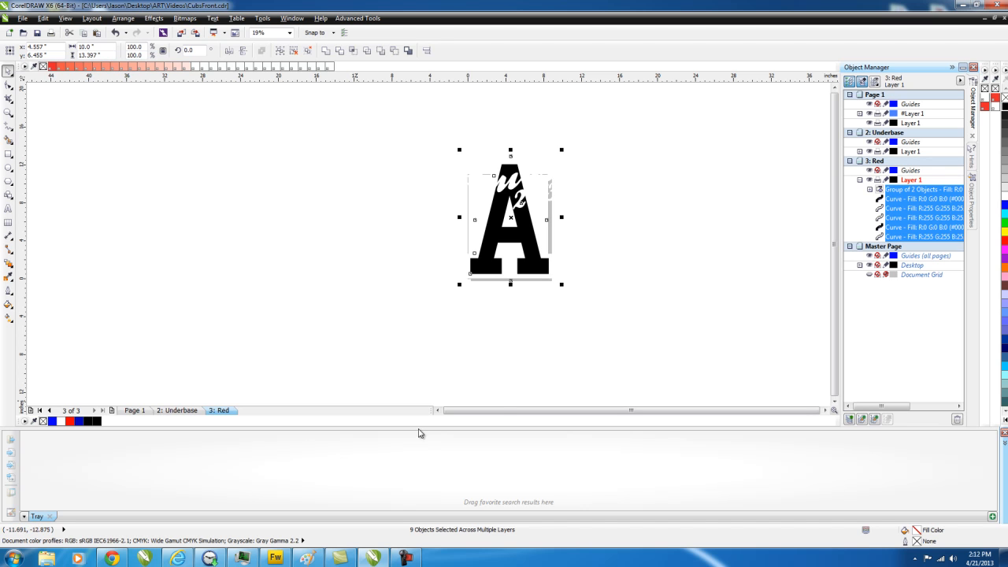
{"action": "left_click", "coordinate": [177, 410]}
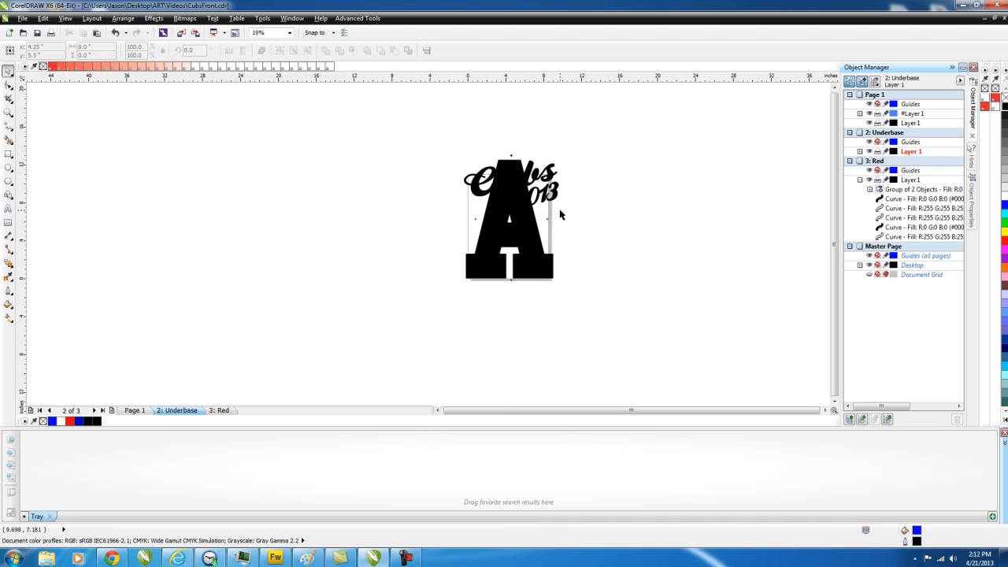
{"action": "key", "text": "ctrl+v"}
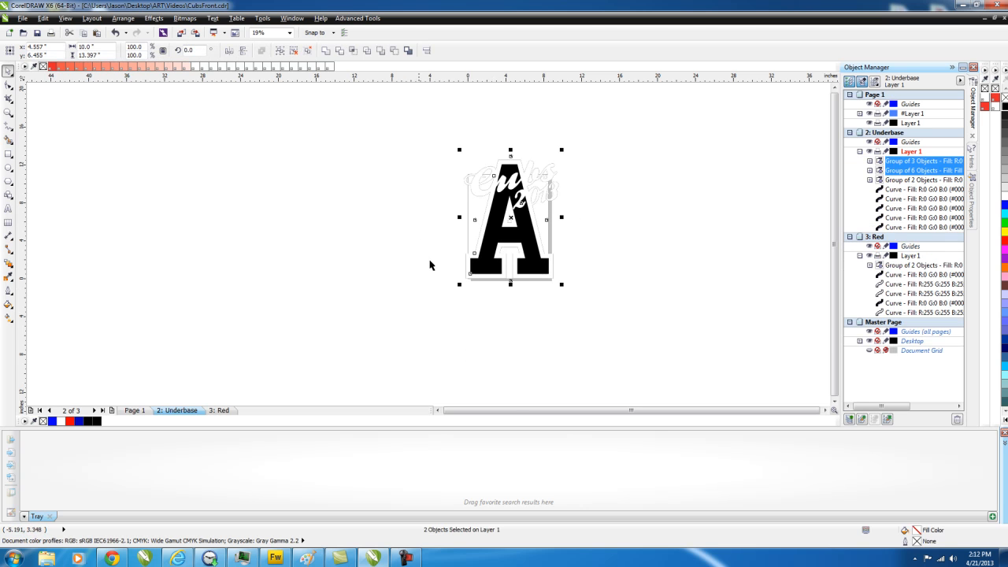
{"action": "scroll", "coordinate": [504, 162], "scroll_direction": "up", "scroll_amount": 4}
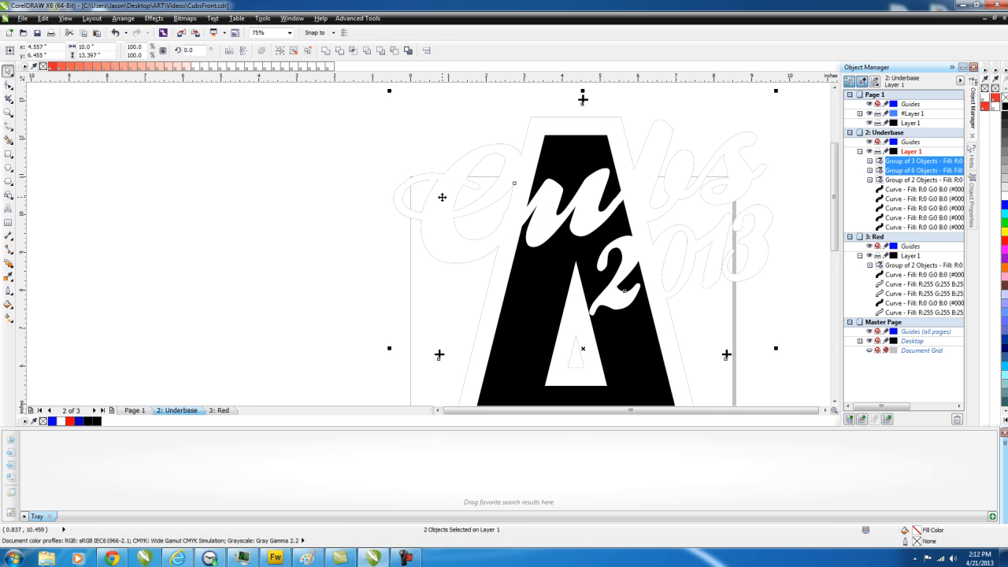
{"action": "scroll", "coordinate": [489, 209], "scroll_direction": "down", "scroll_amount": 2}
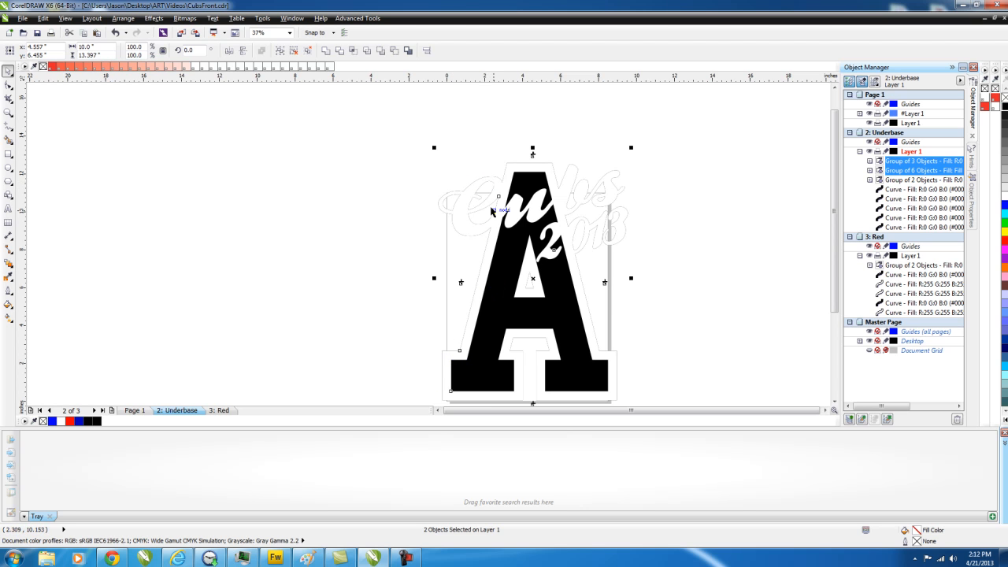
{"action": "left_click", "coordinate": [218, 410]}
{"action": "left_click", "coordinate": [177, 410]}
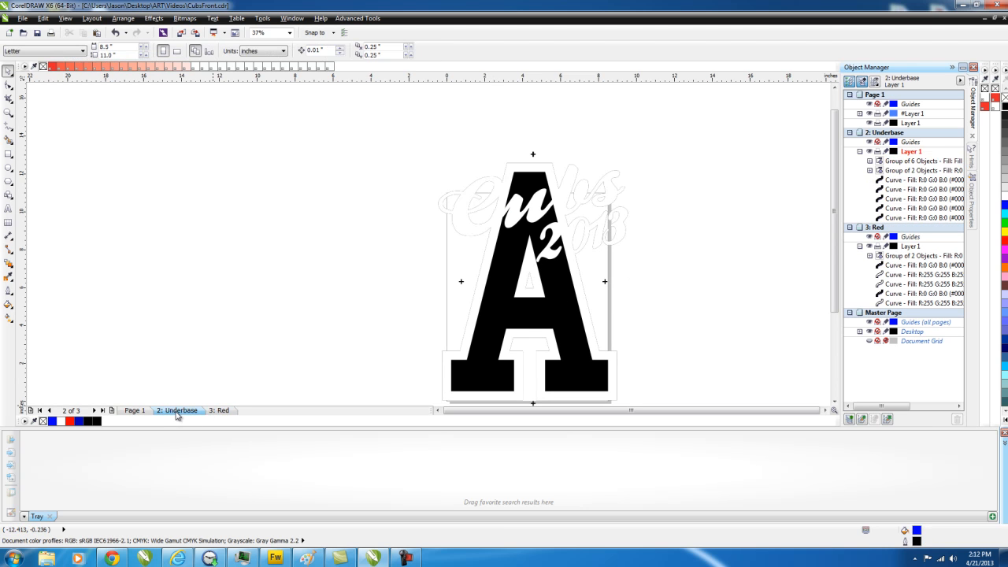
{"action": "key", "text": "ctrl+z"}
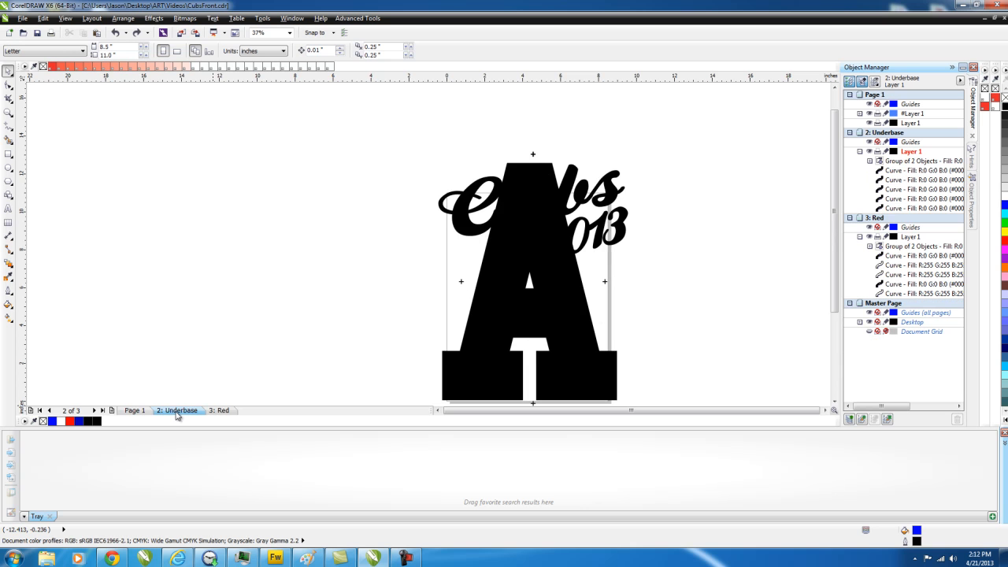
Review Page 1, Underbase and Red, and save the drawing in the Videos folder as CubsFrontSeperation
{"action": "left_click", "coordinate": [135, 412]}
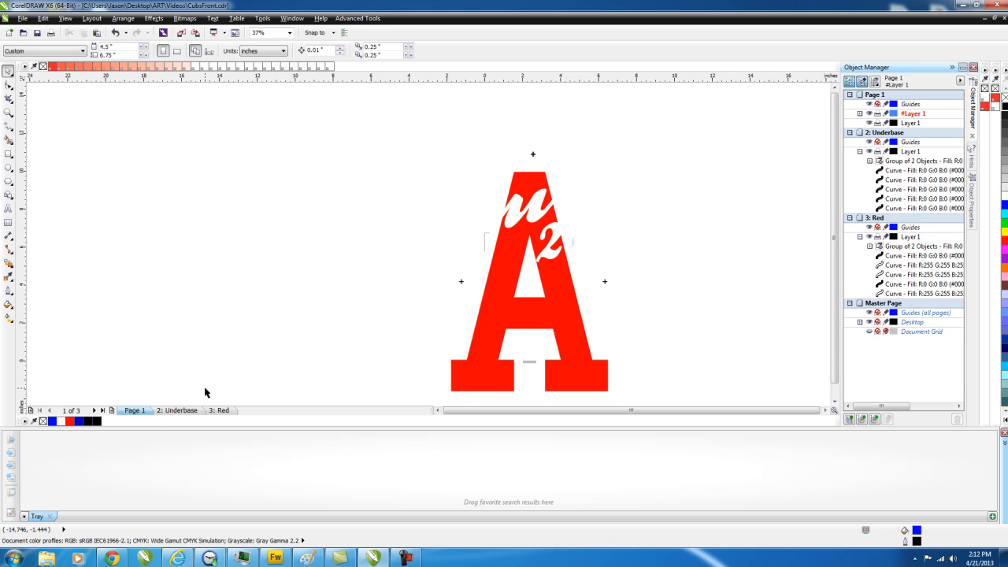
{"action": "left_click", "coordinate": [178, 412]}
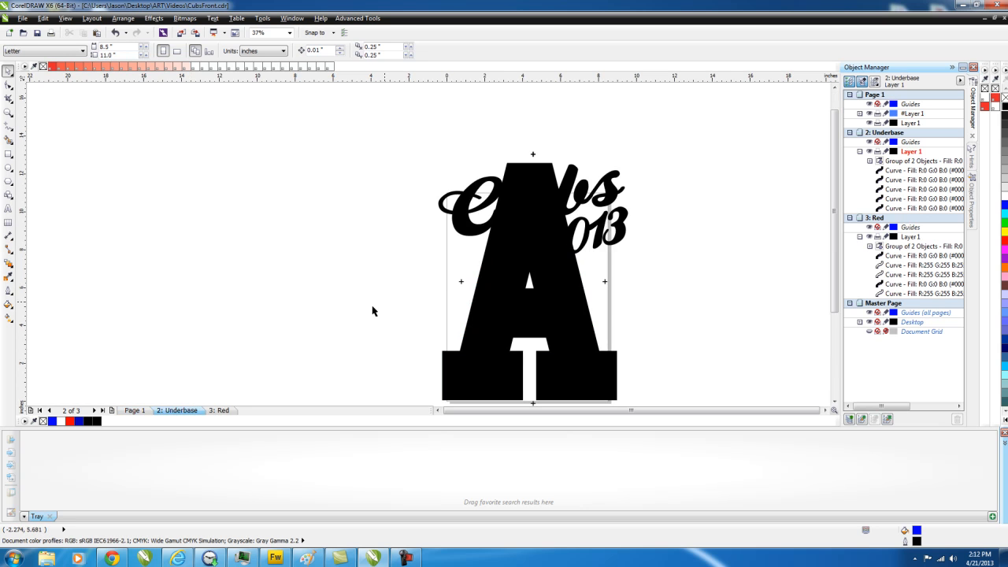
{"action": "scroll", "coordinate": [373, 310], "scroll_direction": "down", "scroll_amount": 2}
{"action": "left_click", "coordinate": [219, 411]}
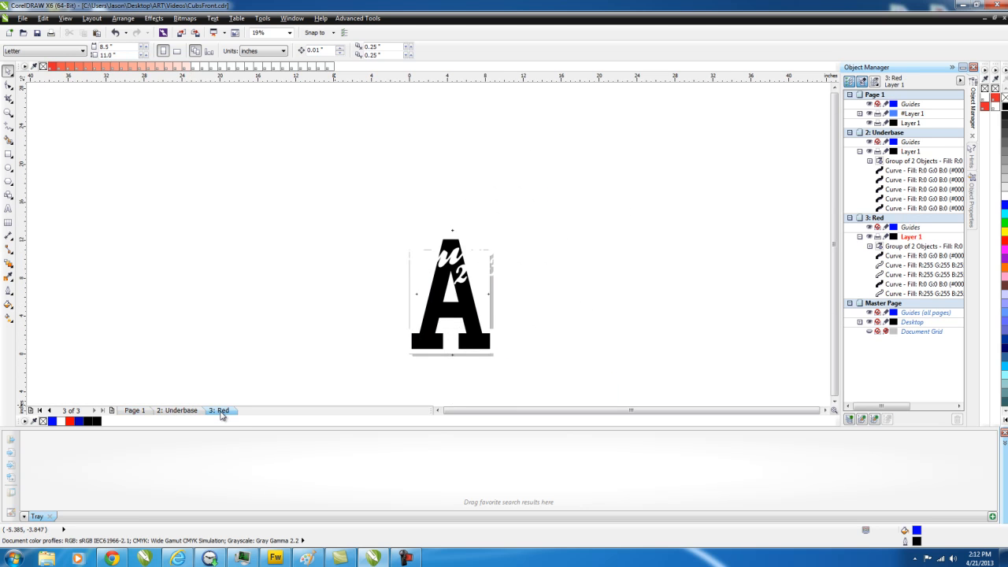
{"action": "left_click", "coordinate": [25, 19]}
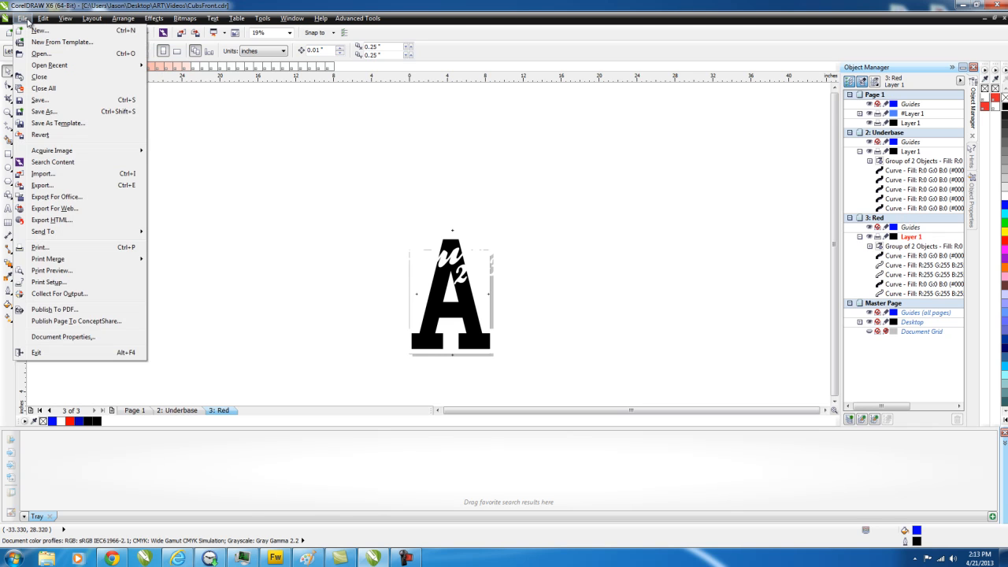
{"action": "left_click", "coordinate": [42, 113]}
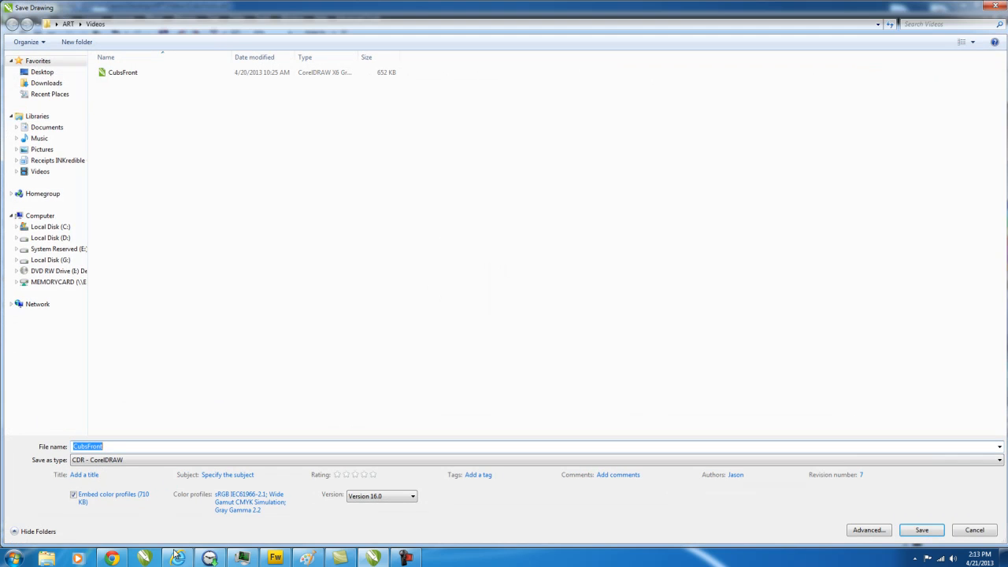
{"action": "left_click", "coordinate": [122, 446]}
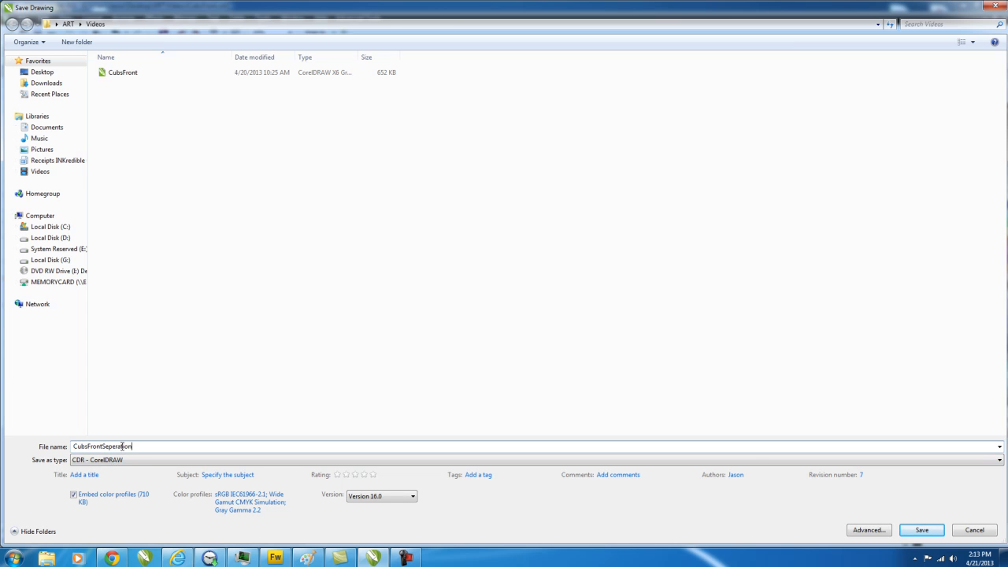
{"action": "left_click", "coordinate": [923, 530]}
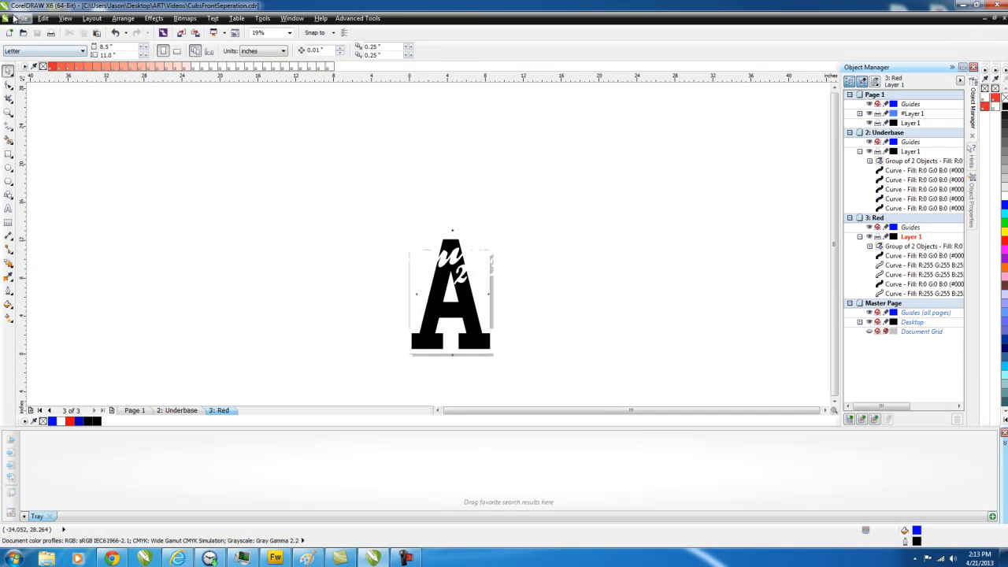
Start printing the document and choose the Canon iX6500 series as the printer
{"action": "left_click", "coordinate": [18, 19]}
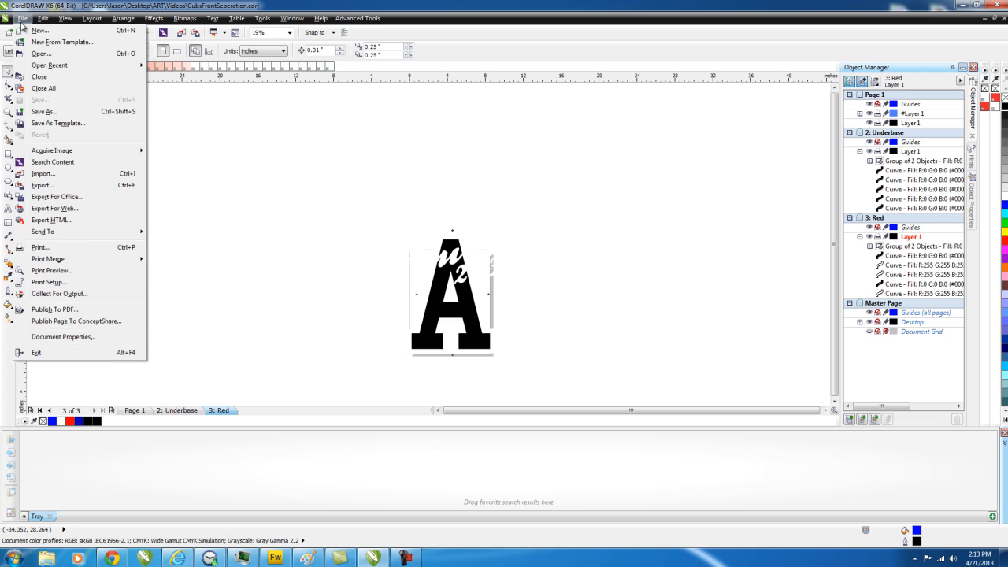
{"action": "left_click", "coordinate": [41, 248]}
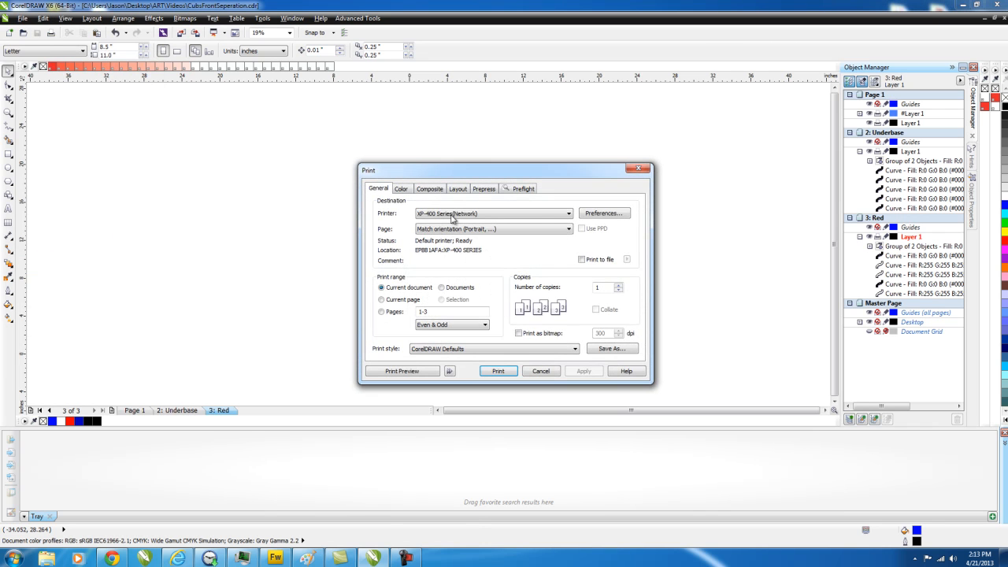
{"action": "left_click", "coordinate": [568, 214]}
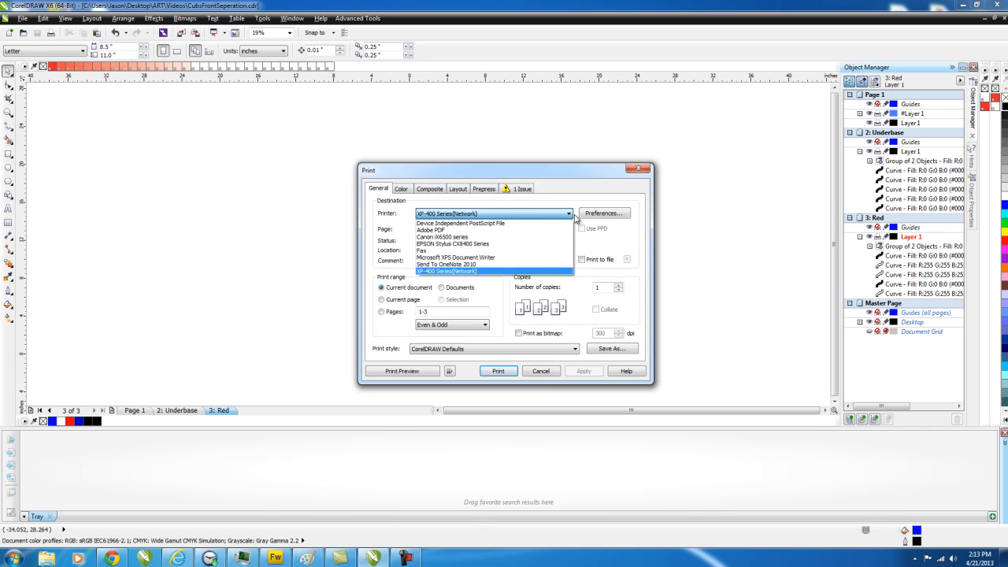
{"action": "left_click", "coordinate": [455, 236]}
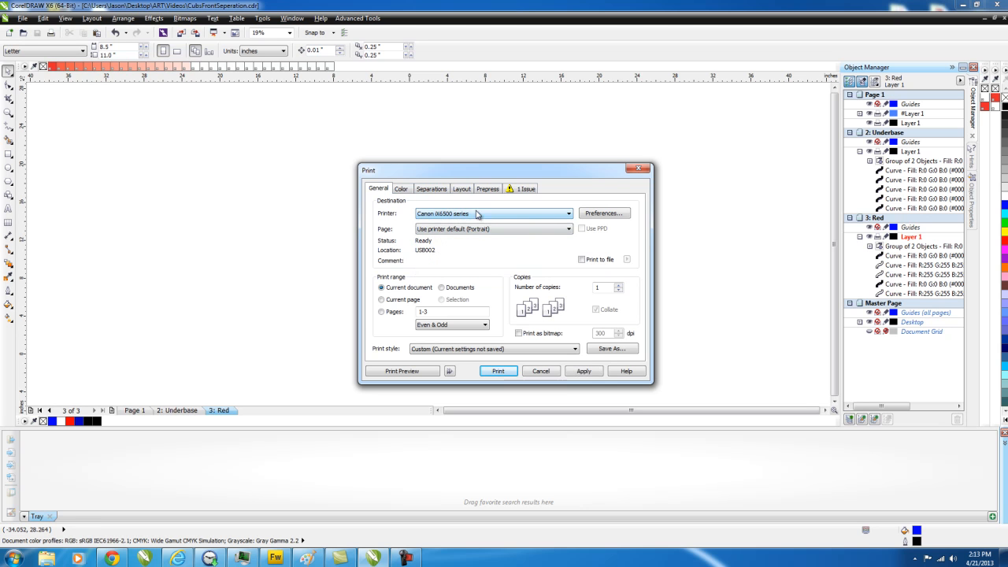
Exclude the Magenta and Yellow plates from the separations, keeping Black, check the preflight issue and apply the print settings
{"action": "left_click", "coordinate": [400, 190]}
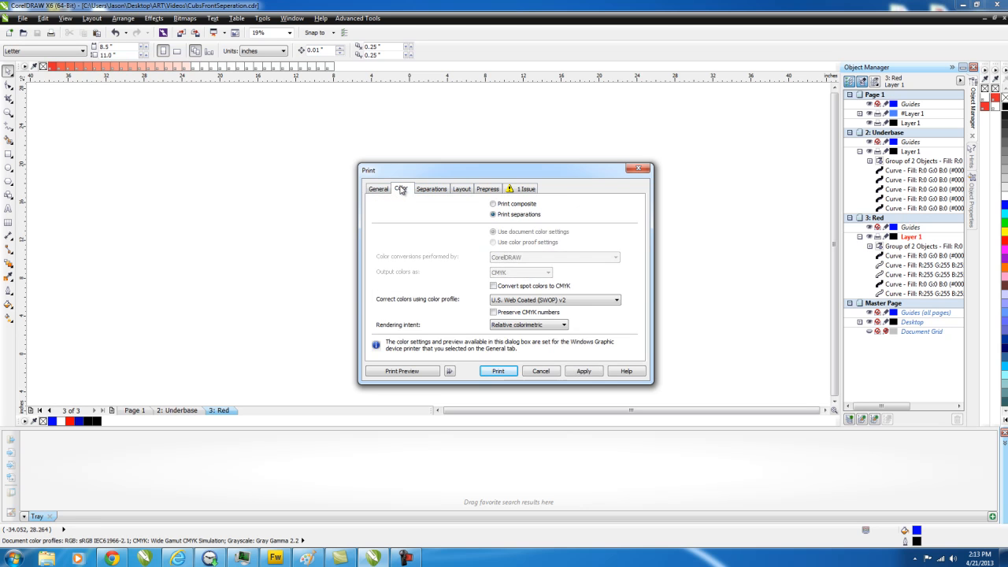
{"action": "left_click", "coordinate": [434, 189]}
{"action": "left_click", "coordinate": [378, 316]}
{"action": "left_click", "coordinate": [378, 306]}
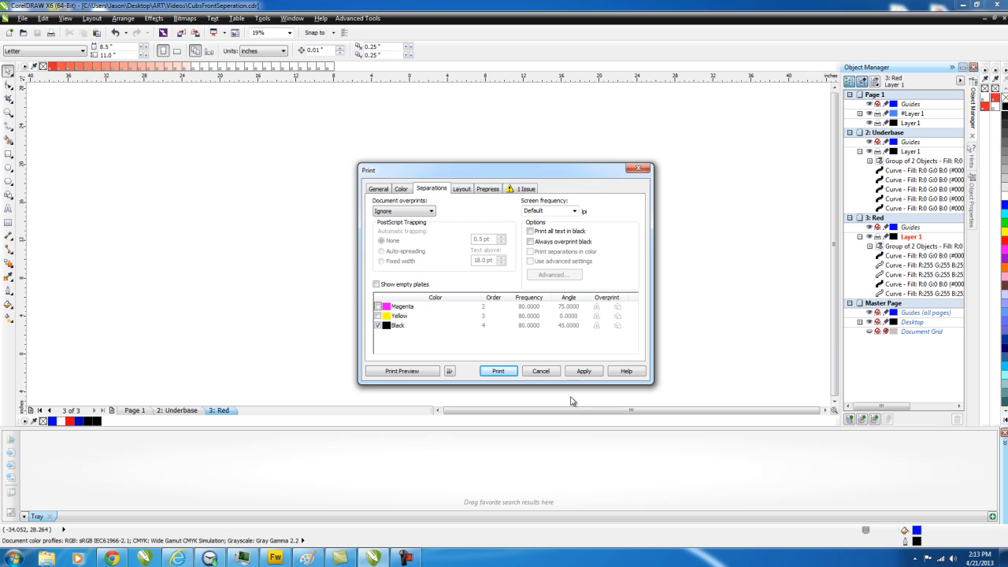
{"action": "left_click", "coordinate": [524, 189]}
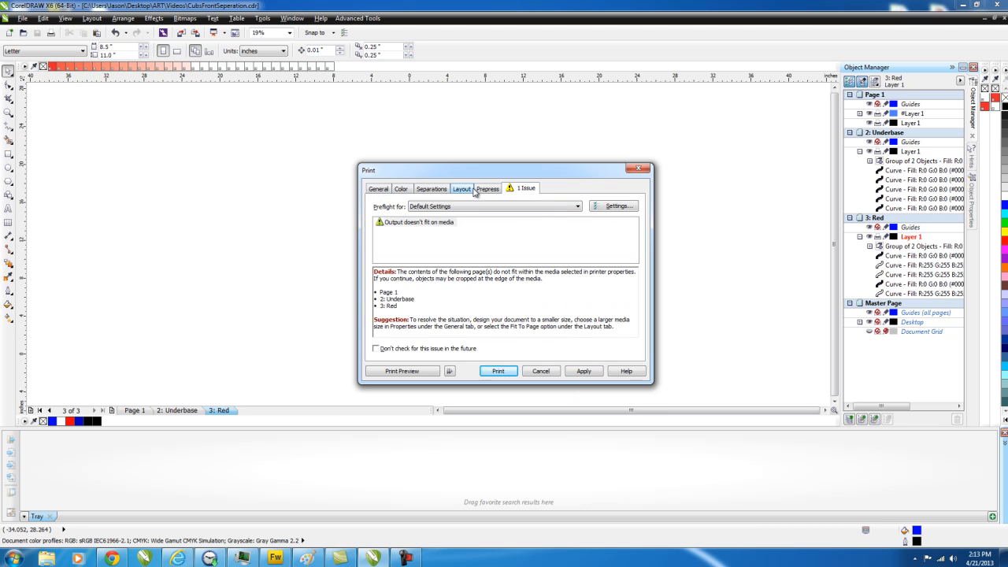
{"action": "left_click", "coordinate": [590, 372]}
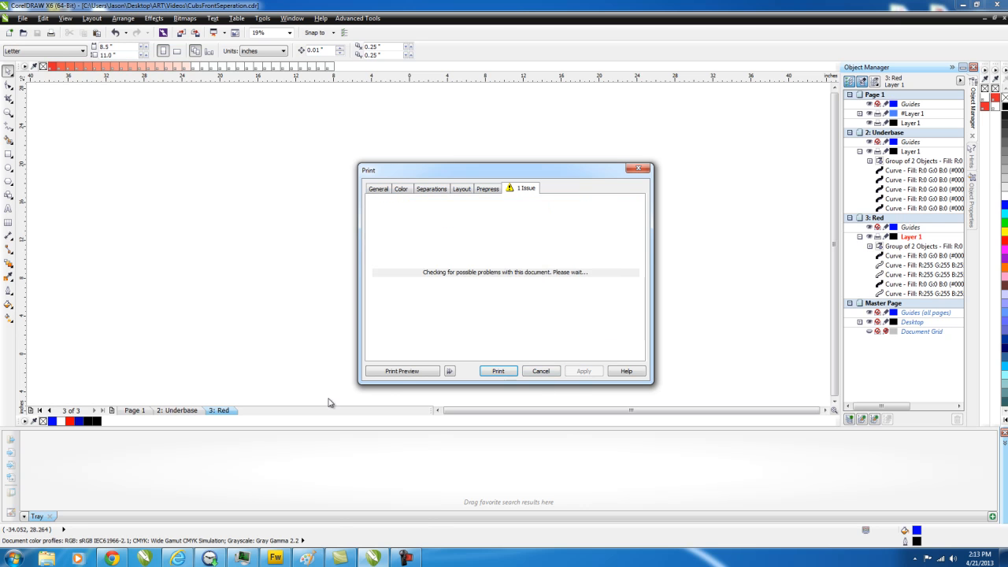
Preview the print job and compare the black separations of the Underbase and Red pages
{"action": "left_click", "coordinate": [415, 371]}
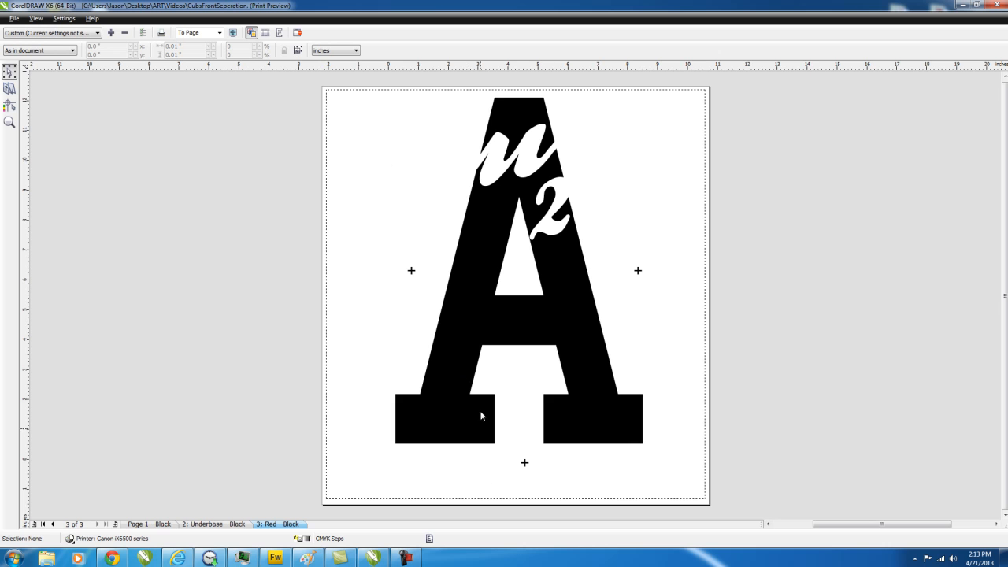
{"action": "left_click", "coordinate": [212, 525]}
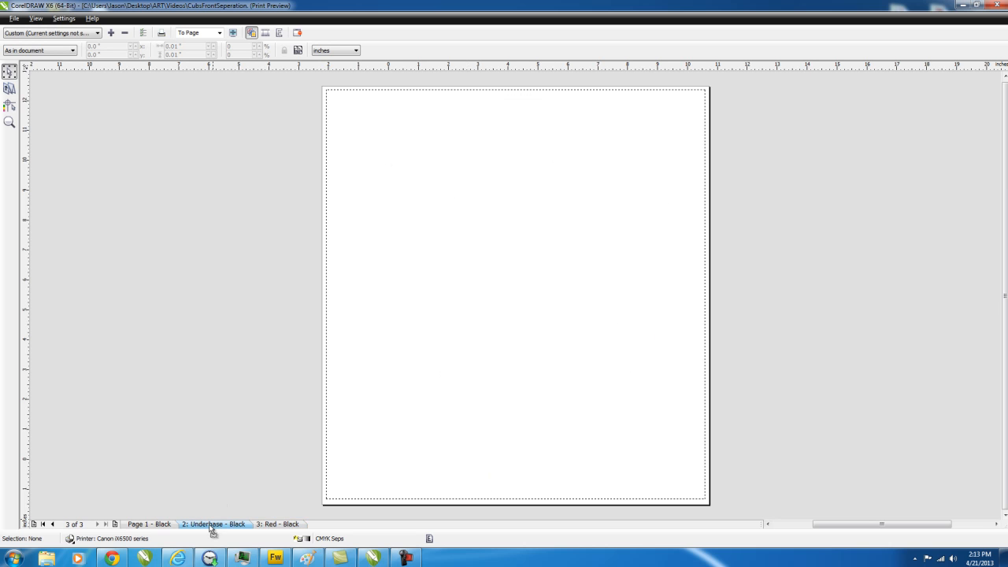
{"action": "left_click", "coordinate": [276, 525]}
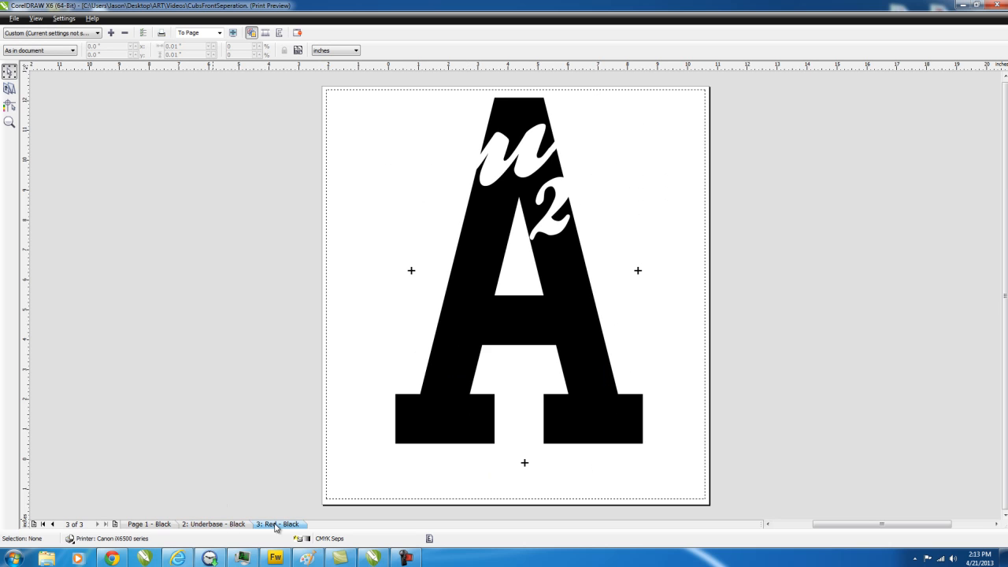
{"action": "left_click", "coordinate": [229, 526]}
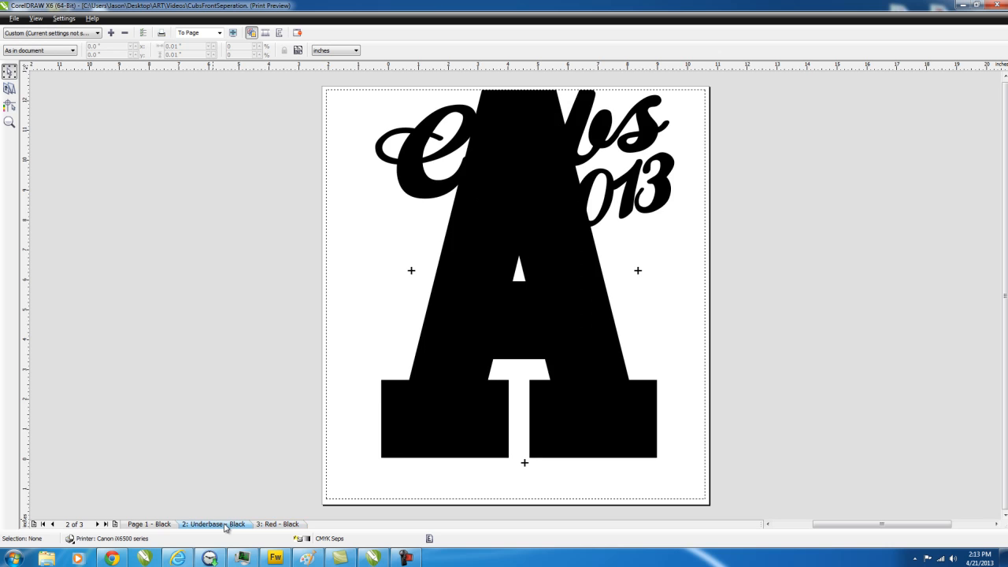
{"action": "left_click", "coordinate": [284, 525]}
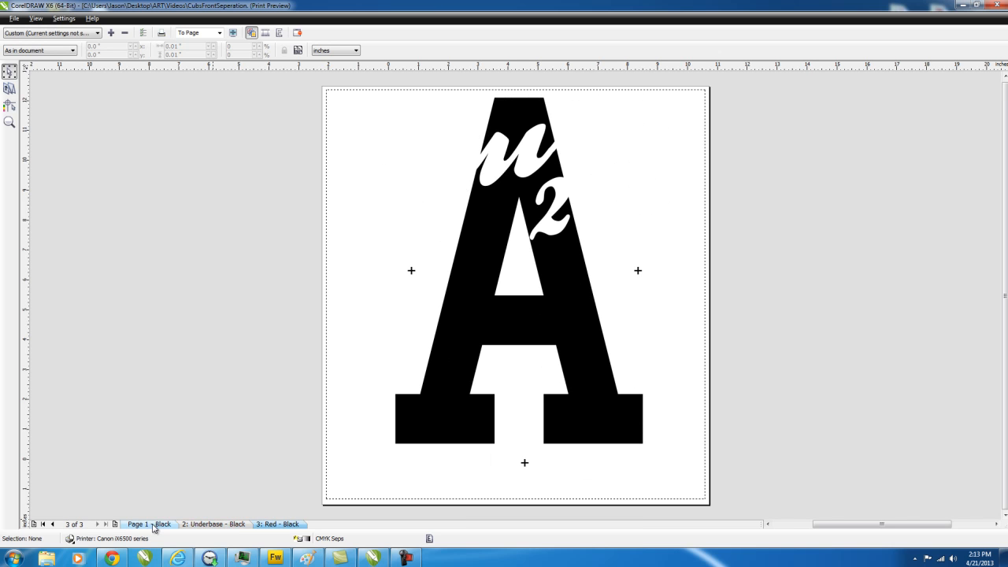
Set the Canon iX6500 series printer's paper size to A3+ 13"x19" 33x48cm and apply the print options
{"action": "left_click", "coordinate": [13, 18]}
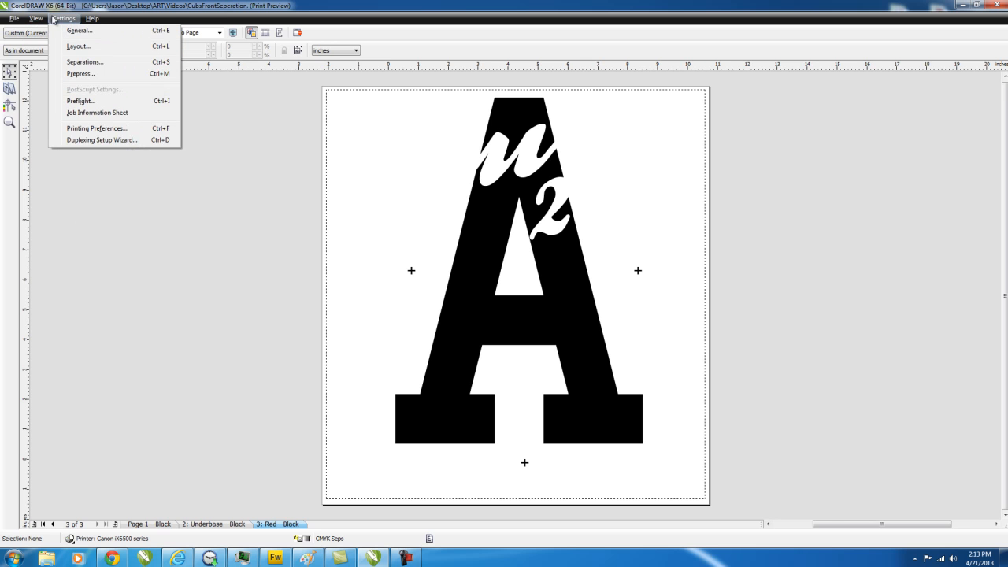
{"action": "left_click", "coordinate": [77, 32]}
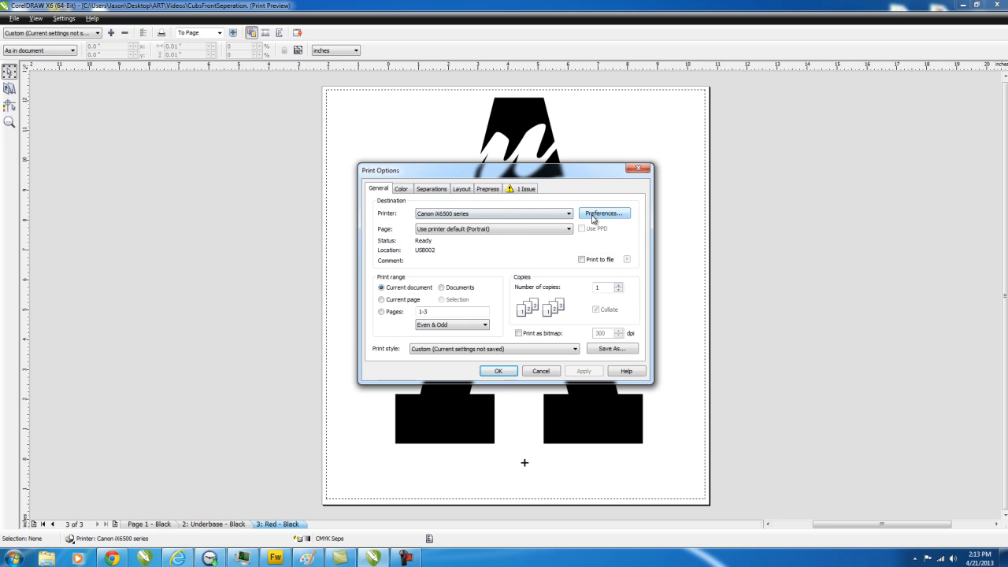
{"action": "left_click", "coordinate": [592, 214]}
{"action": "left_click", "coordinate": [647, 394]}
{"action": "left_click", "coordinate": [598, 129]}
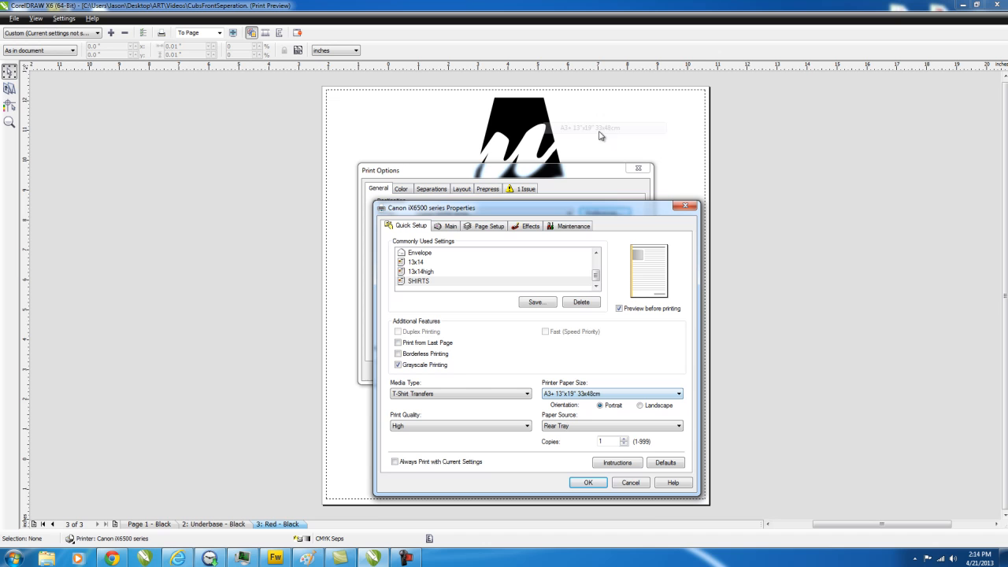
{"action": "left_click", "coordinate": [584, 482]}
{"action": "left_click", "coordinate": [585, 371]}
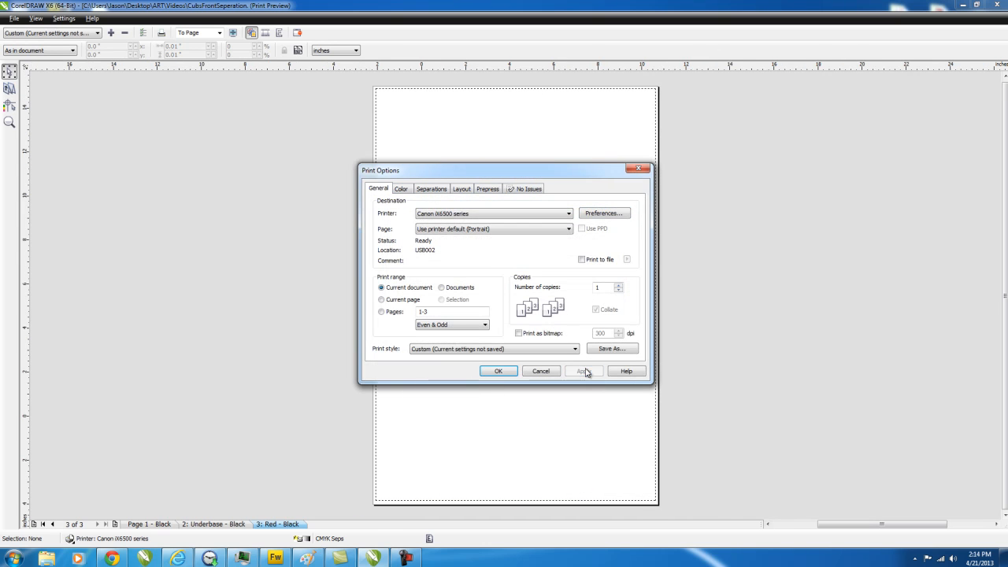
{"action": "left_click", "coordinate": [499, 371]}
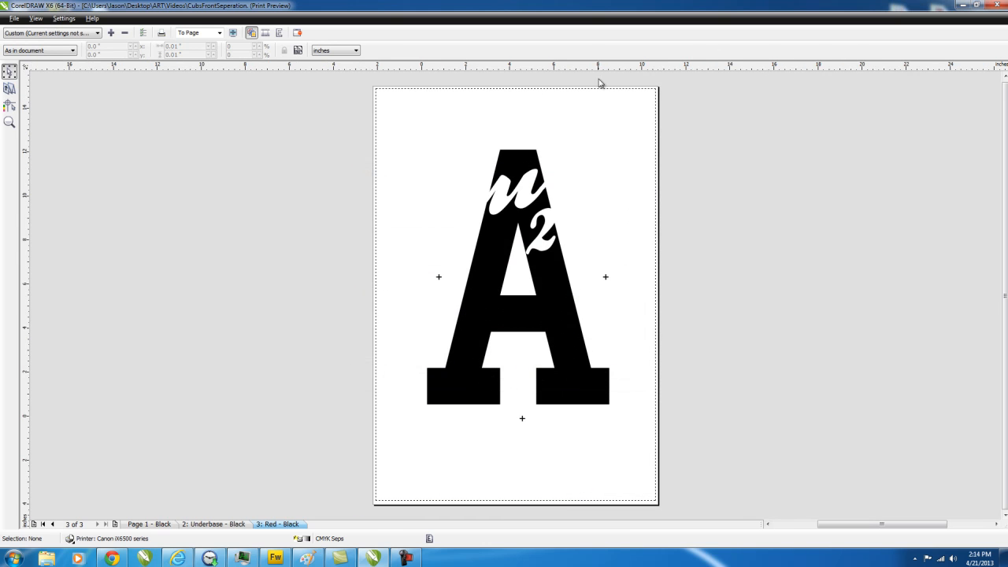
Try to print only the Underbase sheet from the print preview, and cancel the print job
{"action": "left_click", "coordinate": [211, 524]}
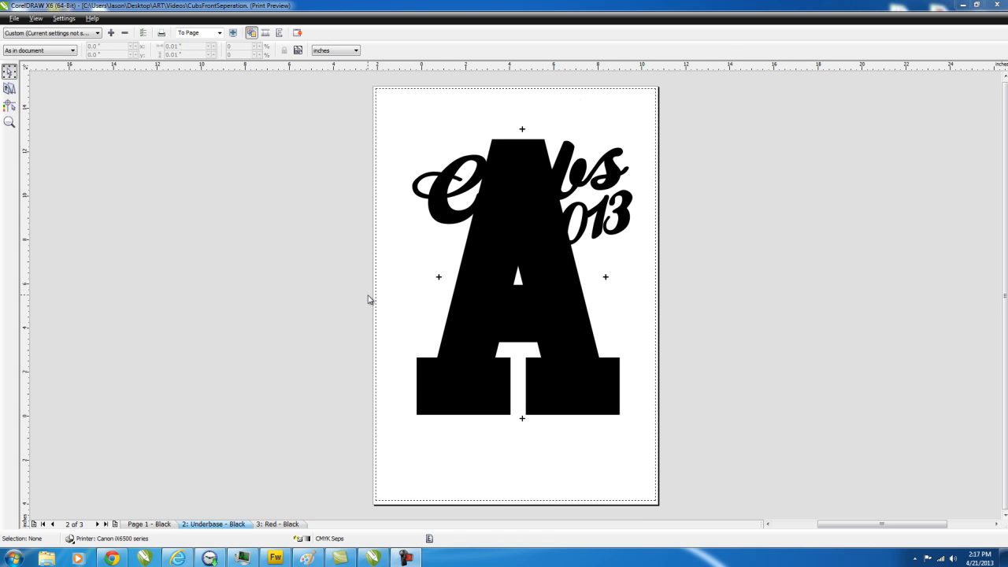
{"action": "left_click", "coordinate": [13, 18]}
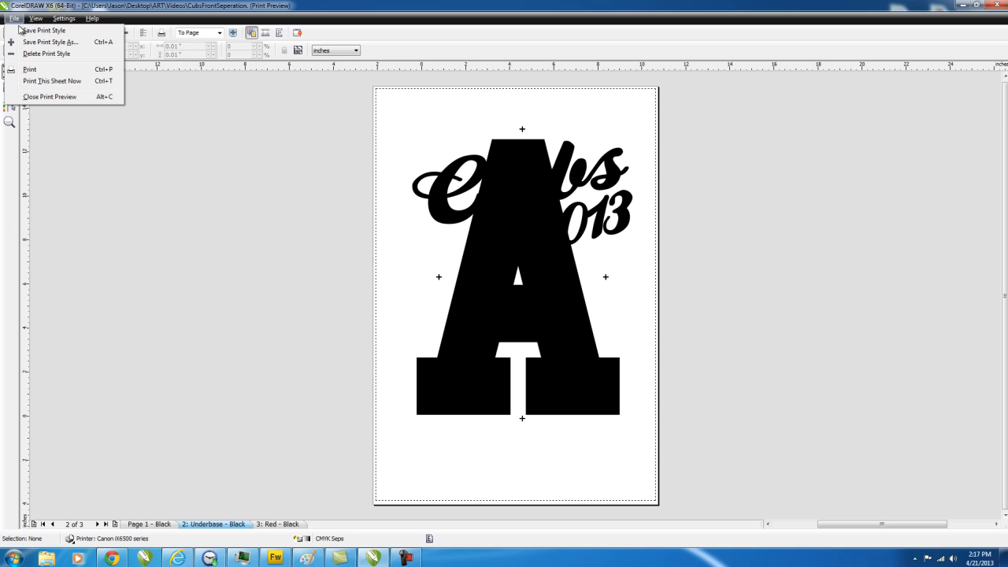
{"action": "left_click", "coordinate": [52, 83]}
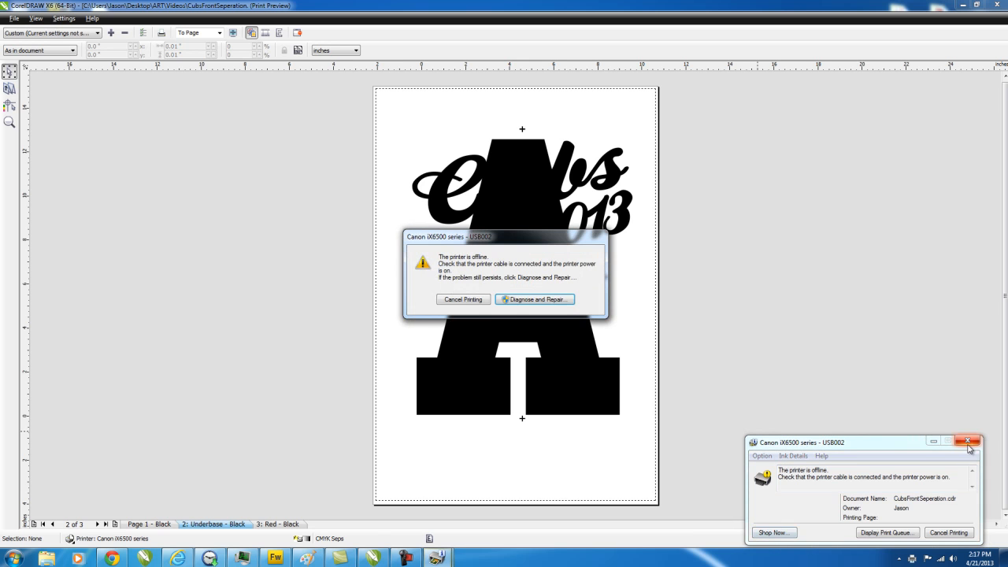
{"action": "left_click", "coordinate": [453, 305]}
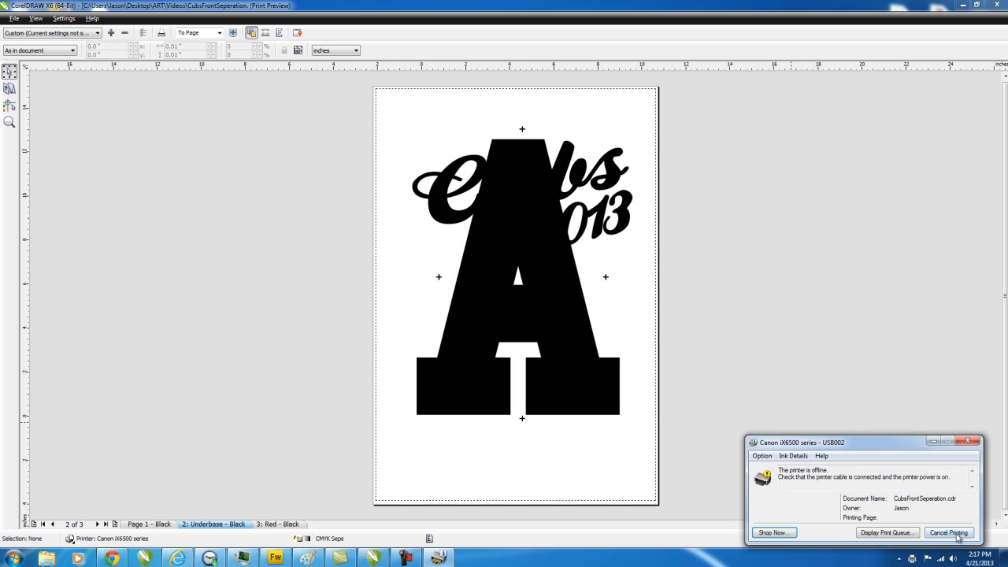
{"action": "left_click", "coordinate": [950, 533]}
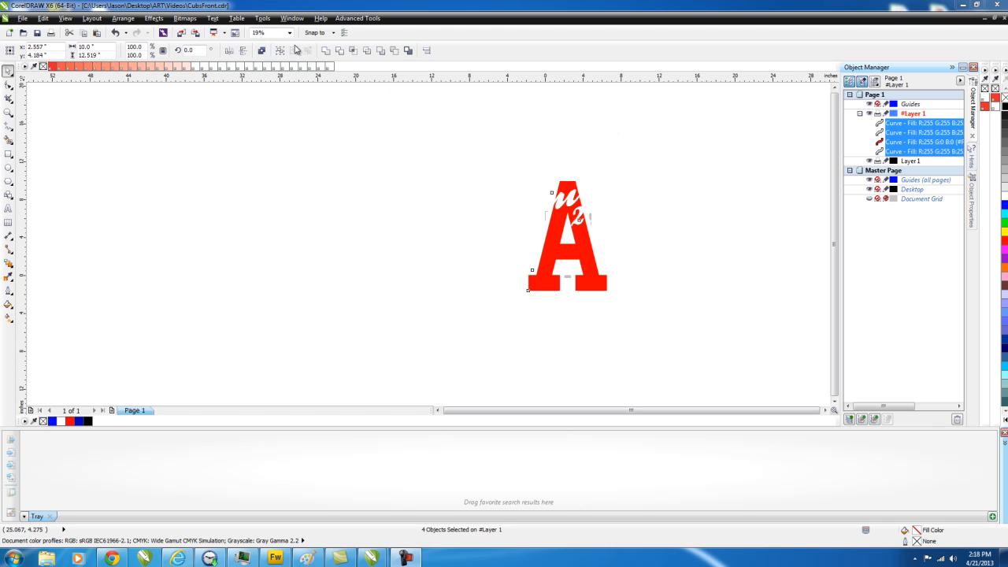
Launch Simple Seps 3 for the selected artwork, decline its update, and move its window clear of the letter A
{"action": "left_click", "coordinate": [358, 18]}
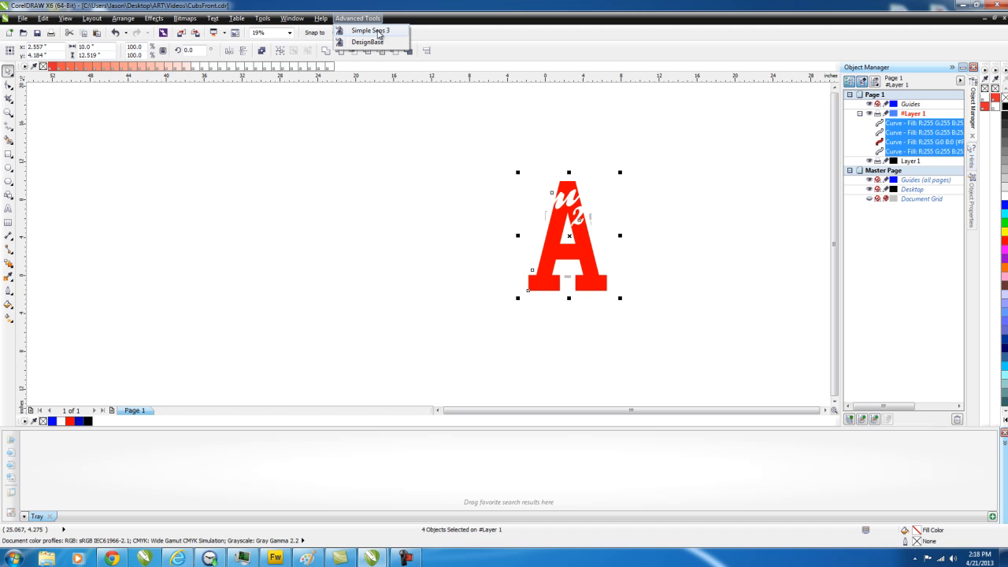
{"action": "left_click", "coordinate": [379, 32]}
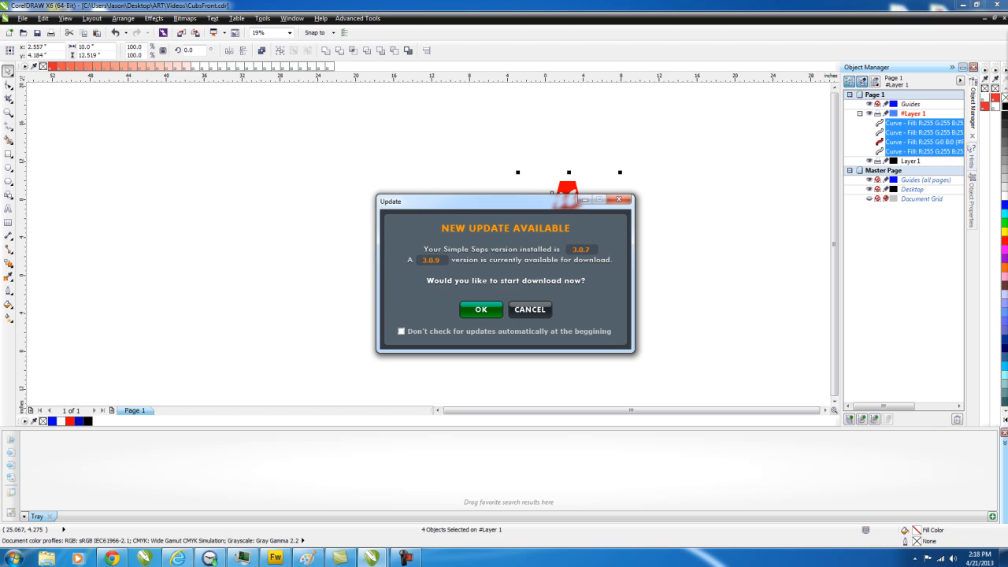
{"action": "left_click", "coordinate": [524, 313]}
{"action": "left_click", "coordinate": [502, 297]}
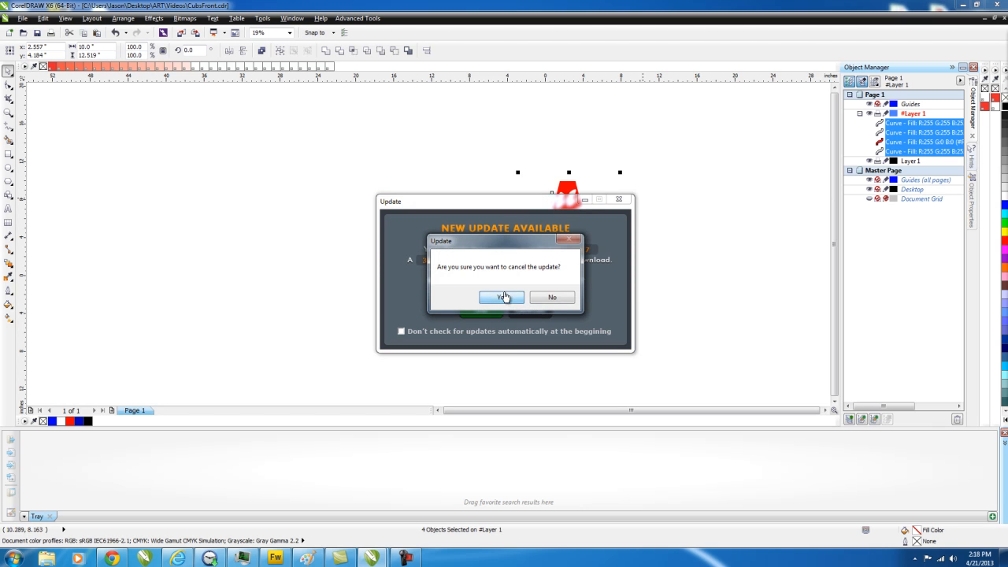
{"action": "left_click_drag", "start_coordinate": [238, 45], "coordinate": [273, 78]}
{"action": "left_click", "coordinate": [147, 100]}
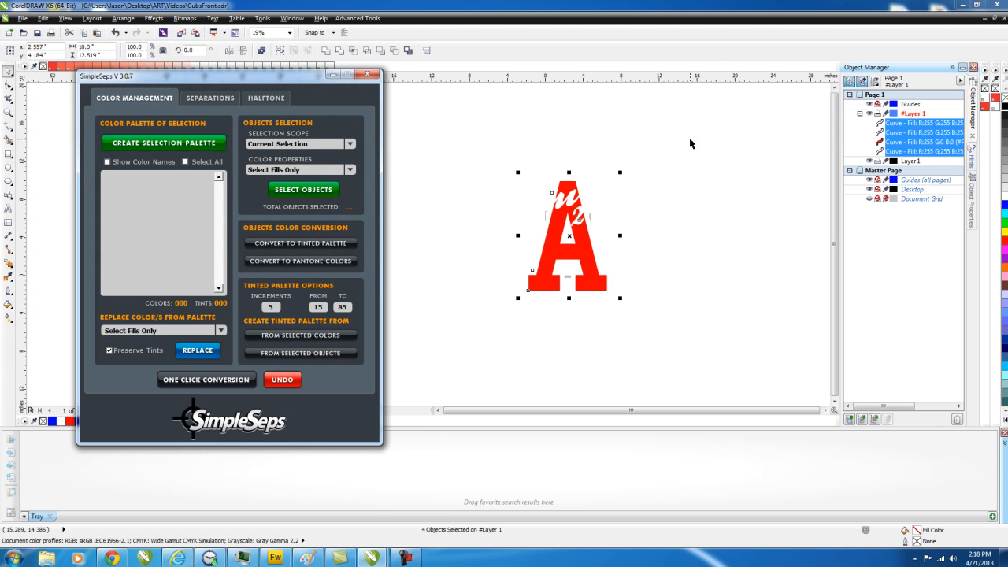
Create a colour palette from the selected artwork, select all its colours, and run the One Click Conversion on them
{"action": "left_click", "coordinate": [153, 140]}
{"action": "left_click", "coordinate": [185, 162]}
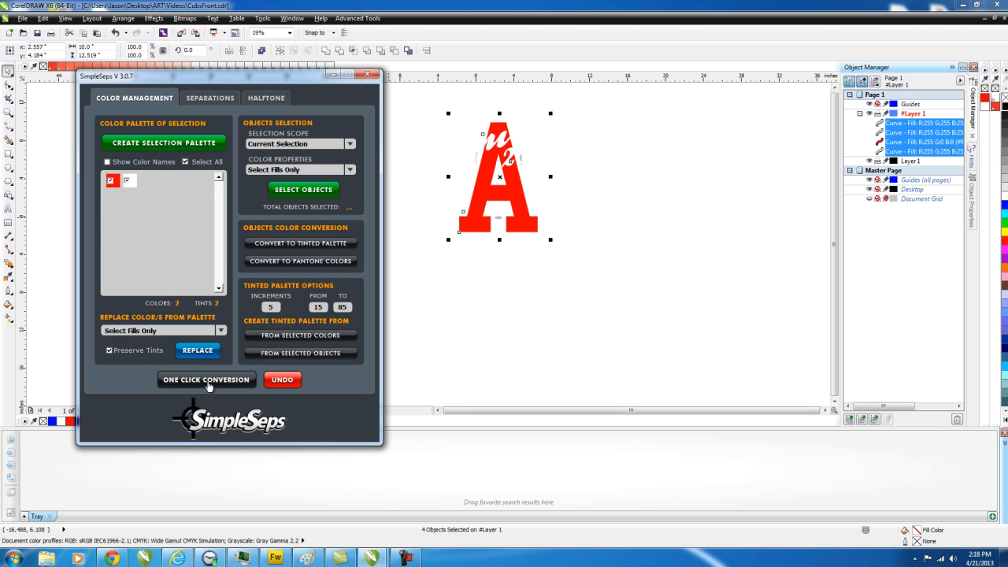
{"action": "left_click", "coordinate": [215, 380]}
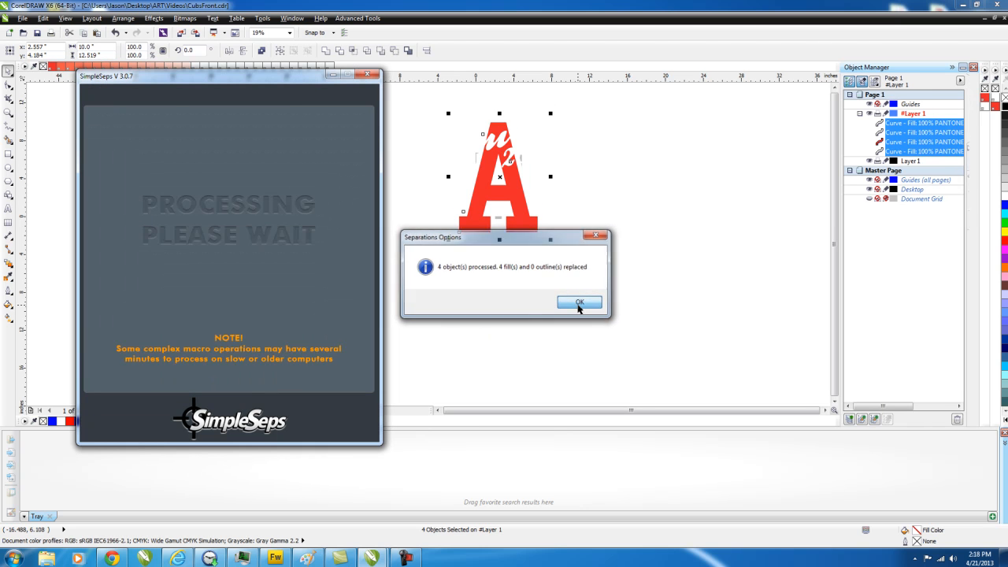
{"action": "left_click", "coordinate": [579, 305]}
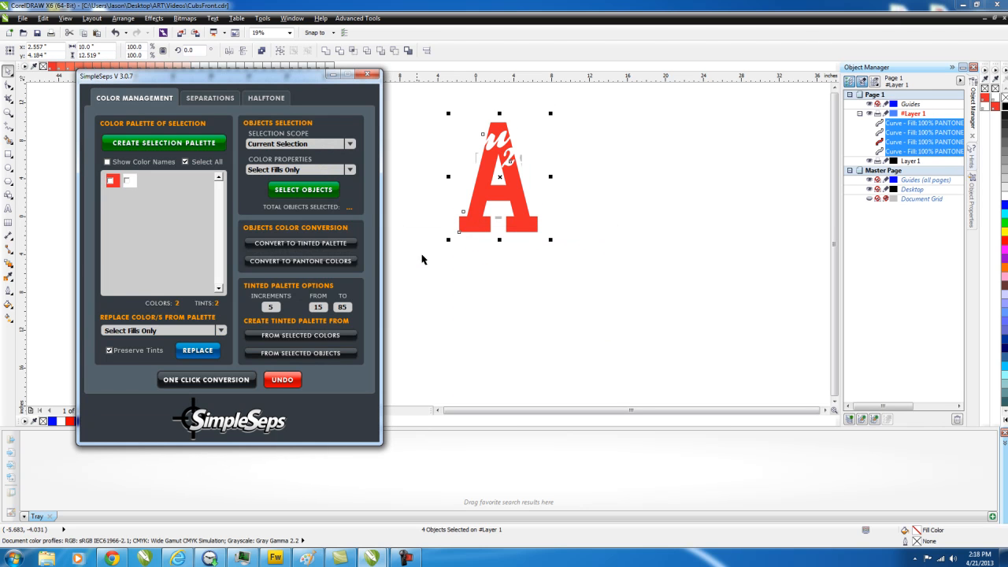
Generate the separations with centred registration marks, raster type None and an untinted under base
{"action": "left_click", "coordinate": [210, 98]}
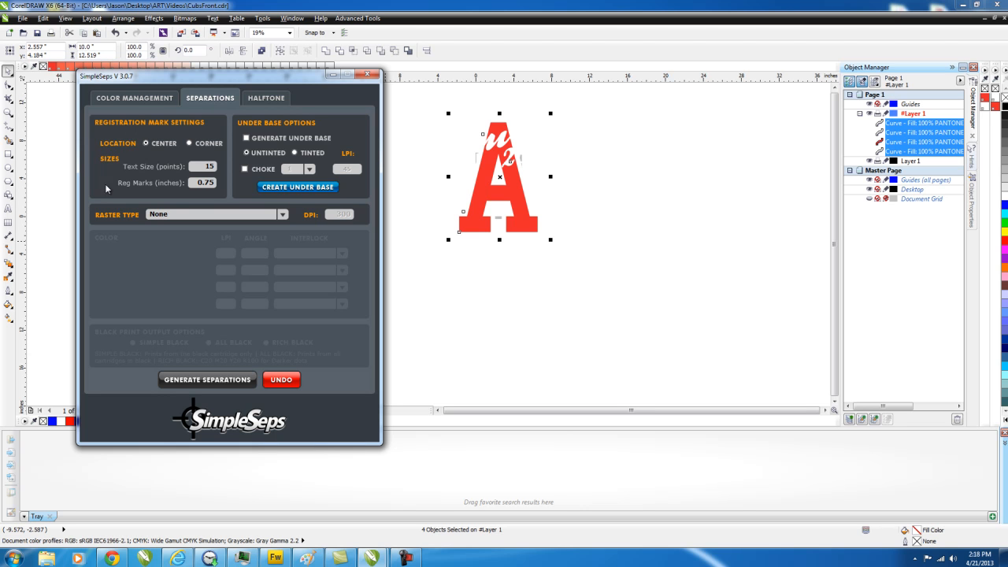
{"action": "left_click", "coordinate": [283, 213]}
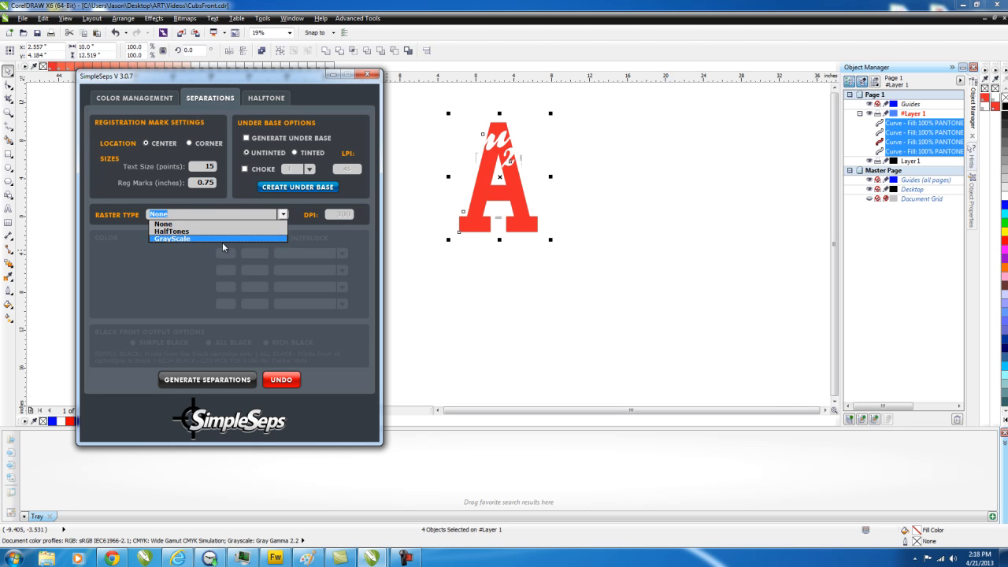
{"action": "left_click", "coordinate": [234, 224]}
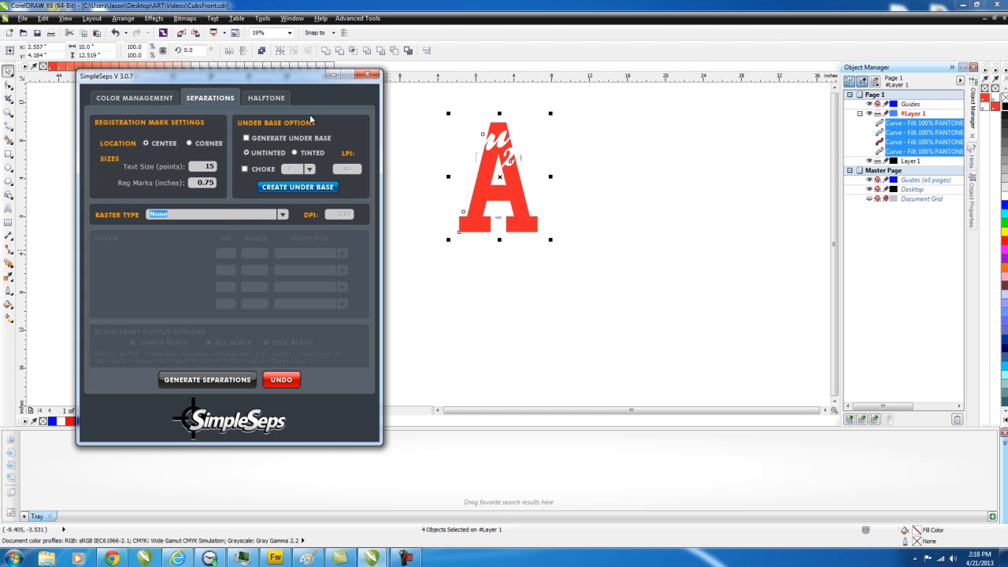
{"action": "left_click", "coordinate": [246, 138]}
{"action": "left_click", "coordinate": [220, 384]}
{"action": "left_click", "coordinate": [549, 305]}
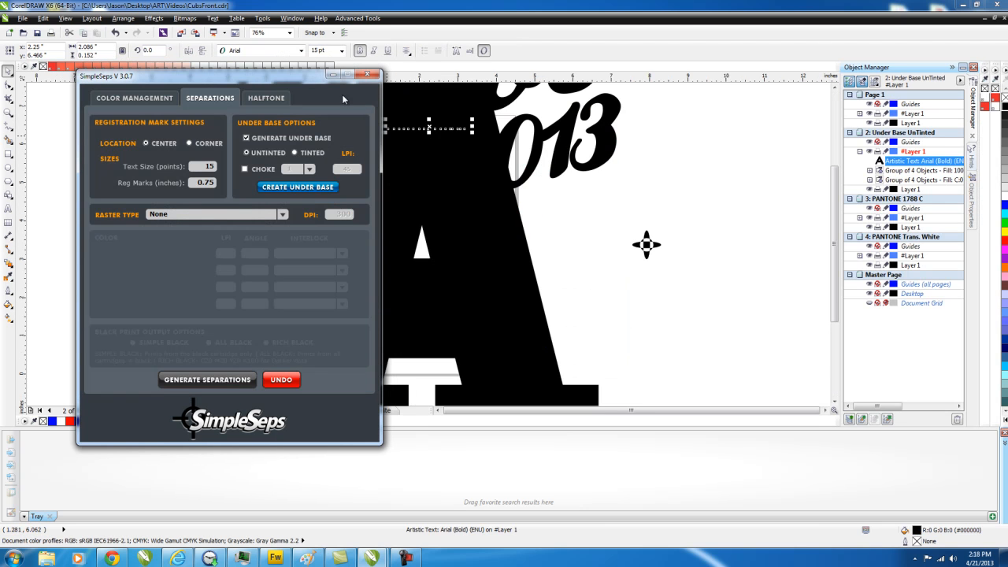
Minimize SimpleSeps and review the Under Base UnTinted, PANTONE 1788 C and PANTONE Trans. White separation pages
{"action": "left_click", "coordinate": [333, 75]}
{"action": "scroll", "coordinate": [383, 200], "scroll_direction": "down", "scroll_amount": 2}
{"action": "left_click", "coordinate": [518, 282]}
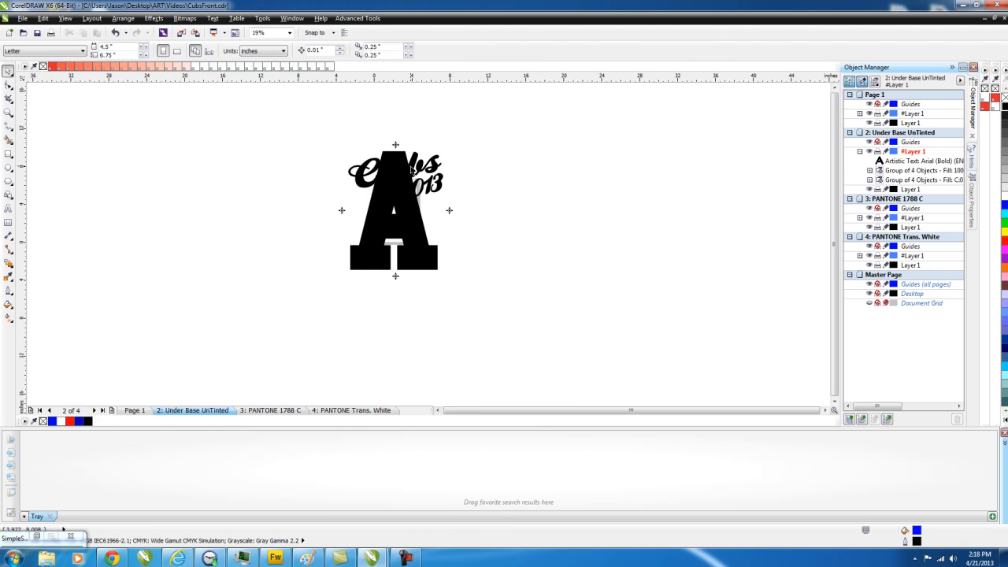
{"action": "left_click", "coordinate": [256, 415]}
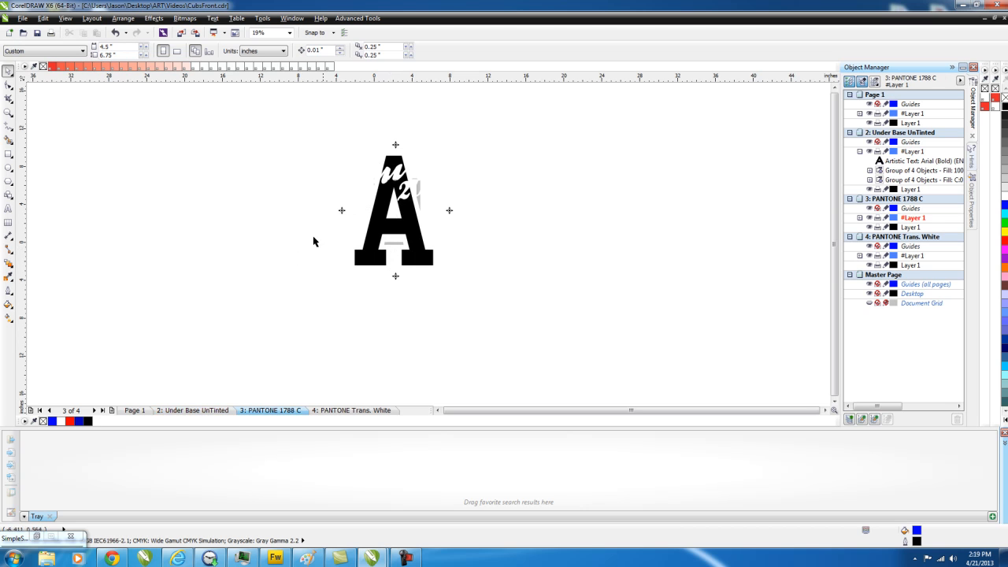
{"action": "left_click", "coordinate": [347, 412]}
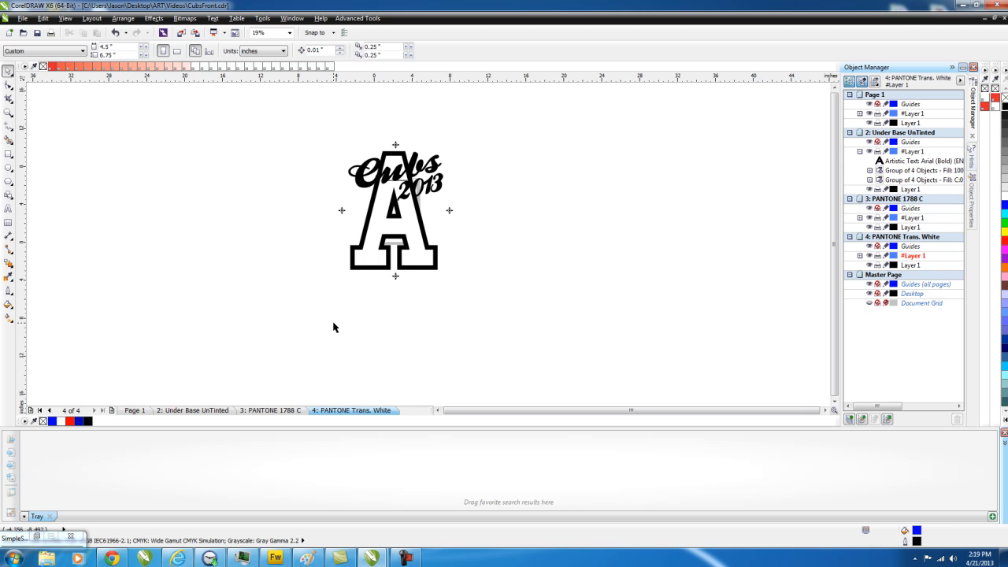
{"action": "left_click", "coordinate": [187, 413]}
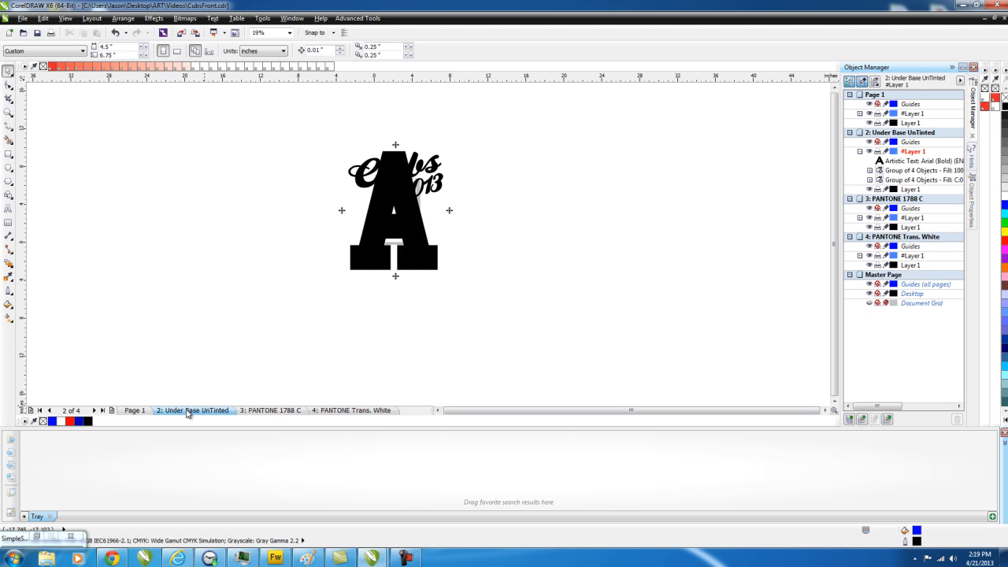